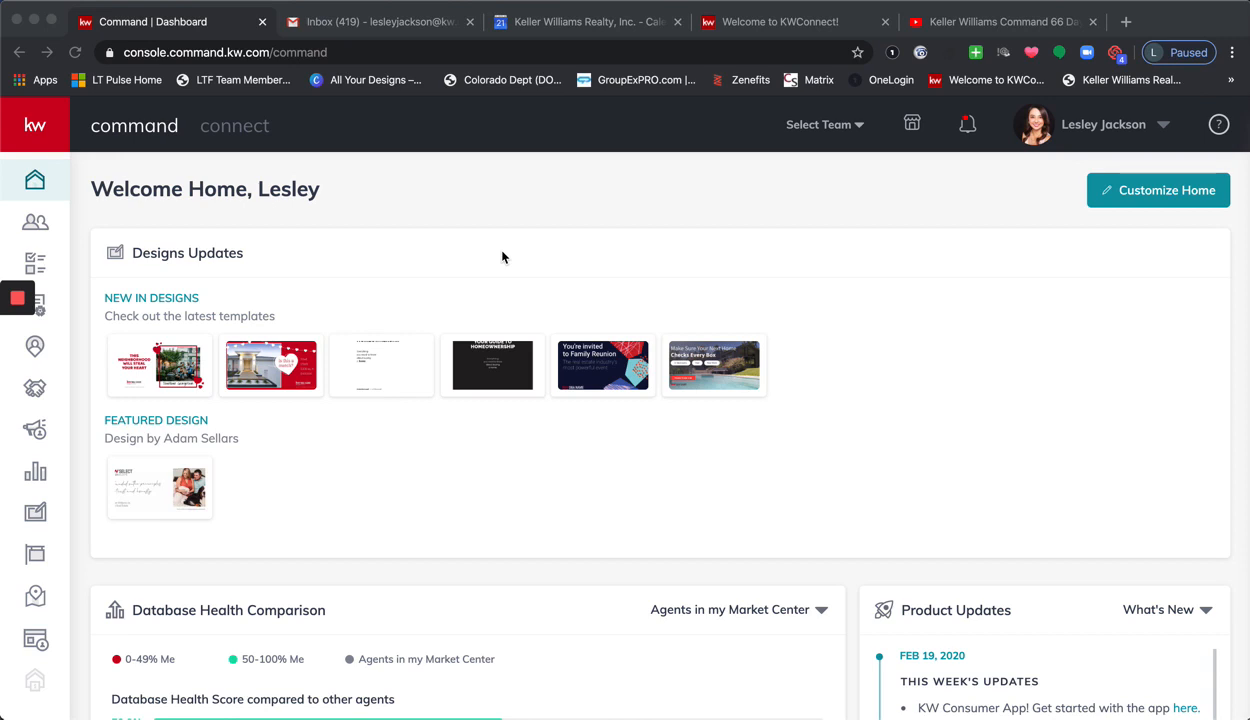
# Step: Open the Buyer's Guide from the Guide Builder in the Consumer section
pyautogui.click(38, 640)
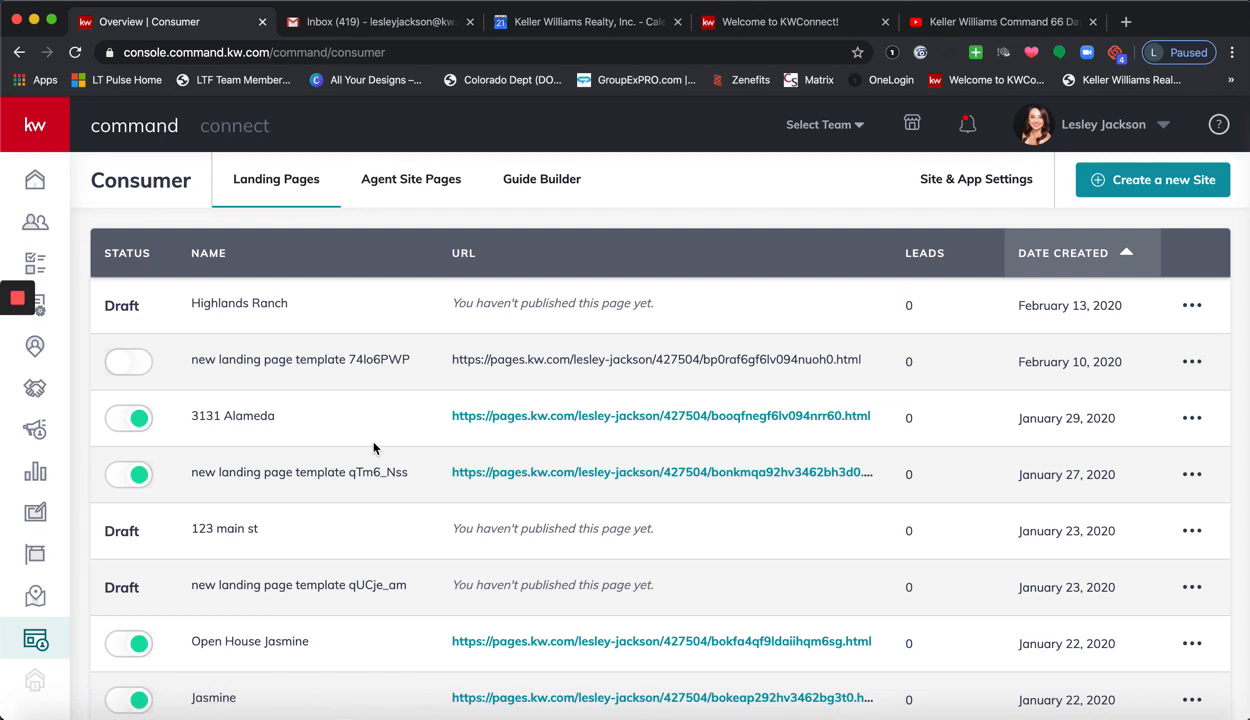
pyautogui.click(544, 181)
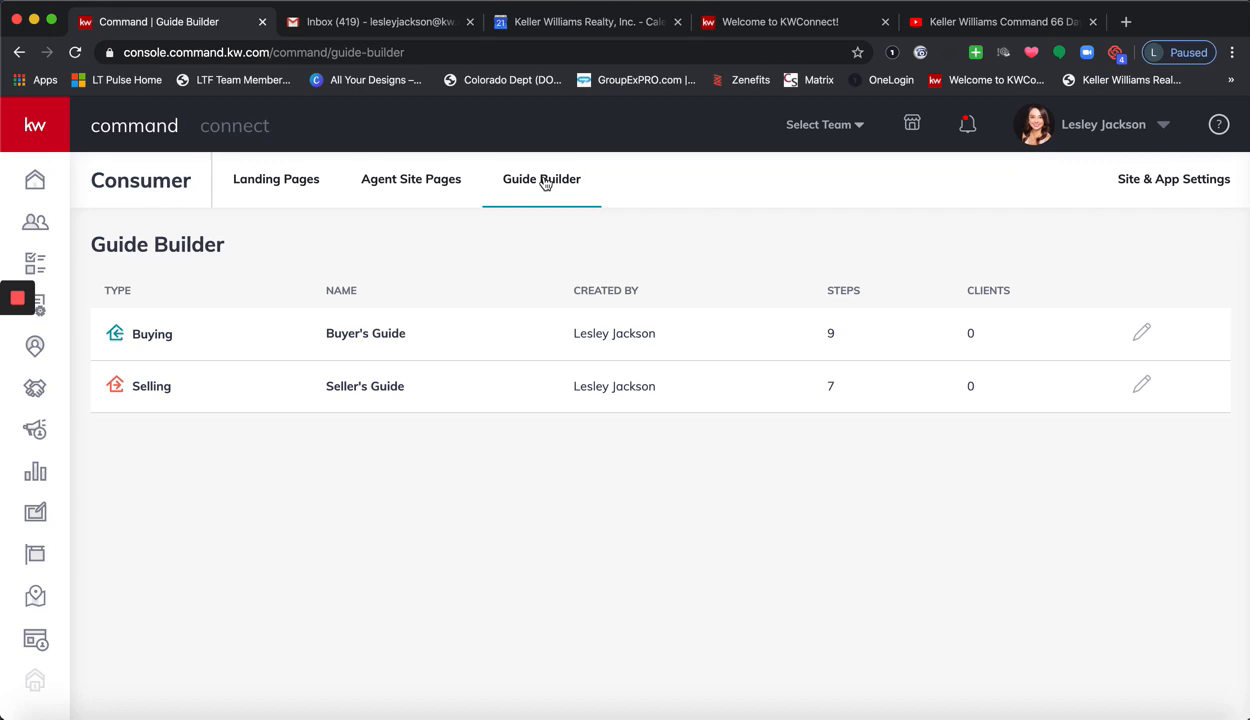
pyautogui.click(352, 338)
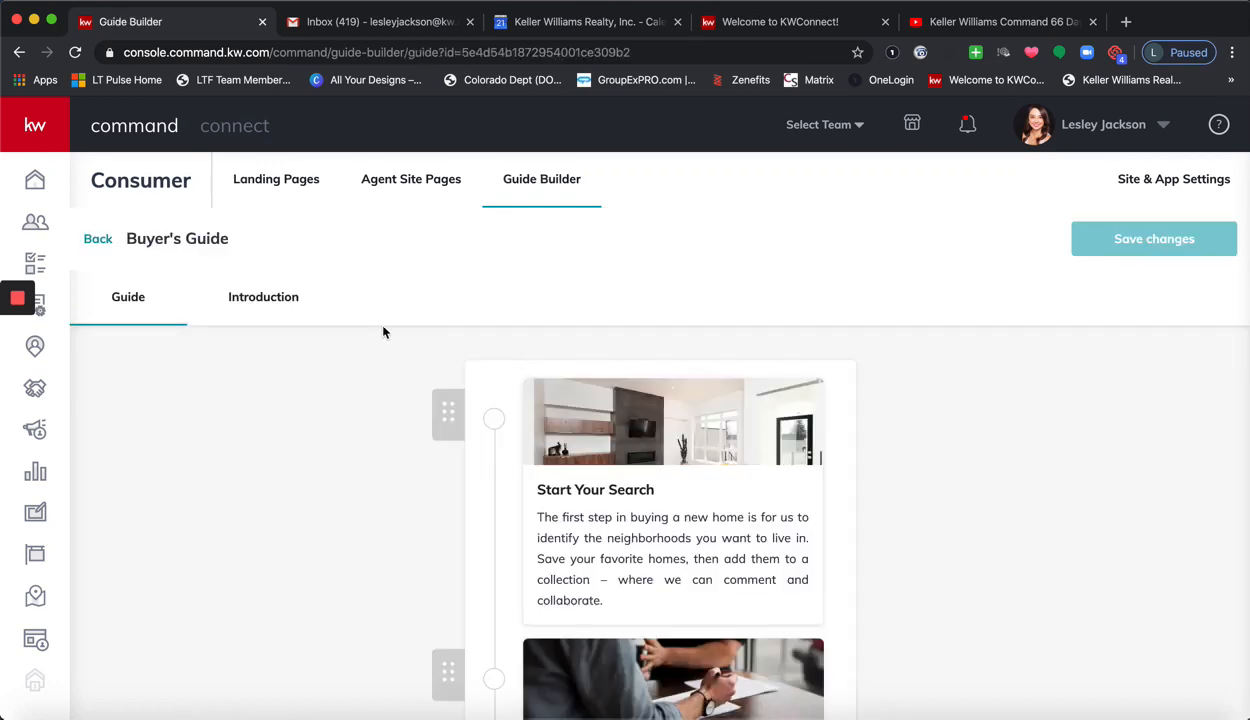
# Step: Look through all the step cards of the Buyer's Guide, from Start Your Search to Close
pyautogui.scroll(-2, 737, 354)
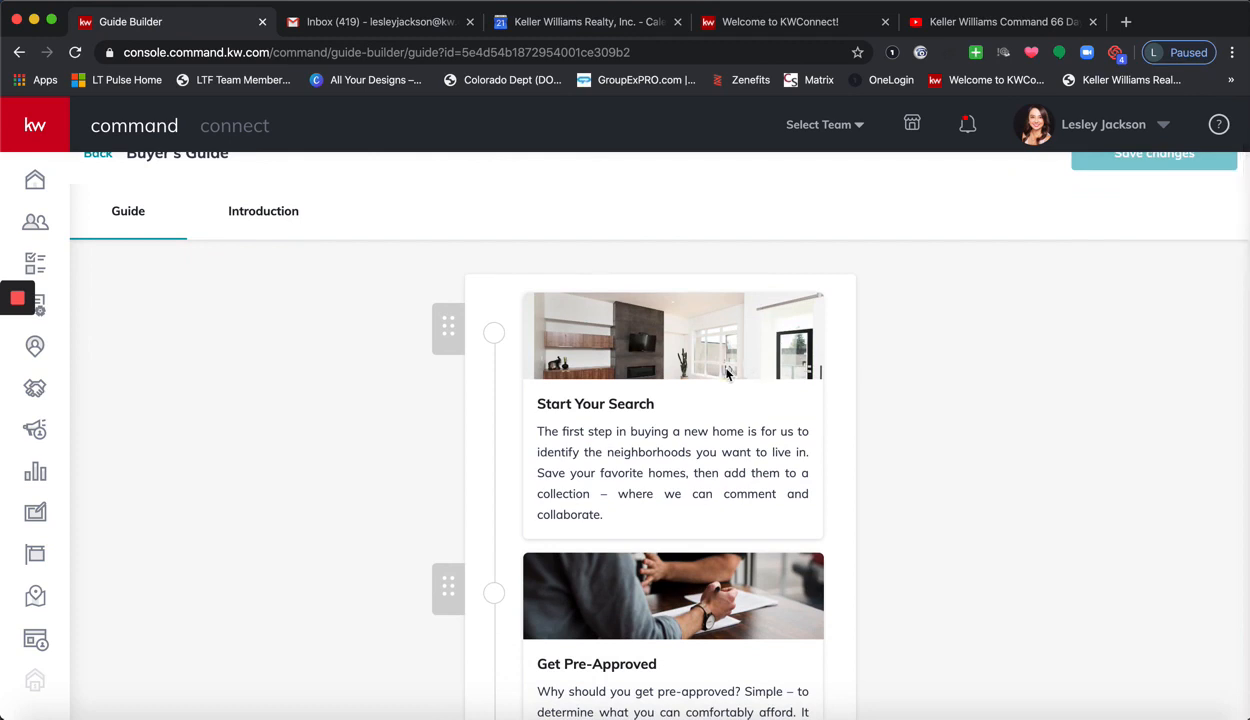
pyautogui.scroll(-5, 745, 365)
pyautogui.scroll(7, 724, 372)
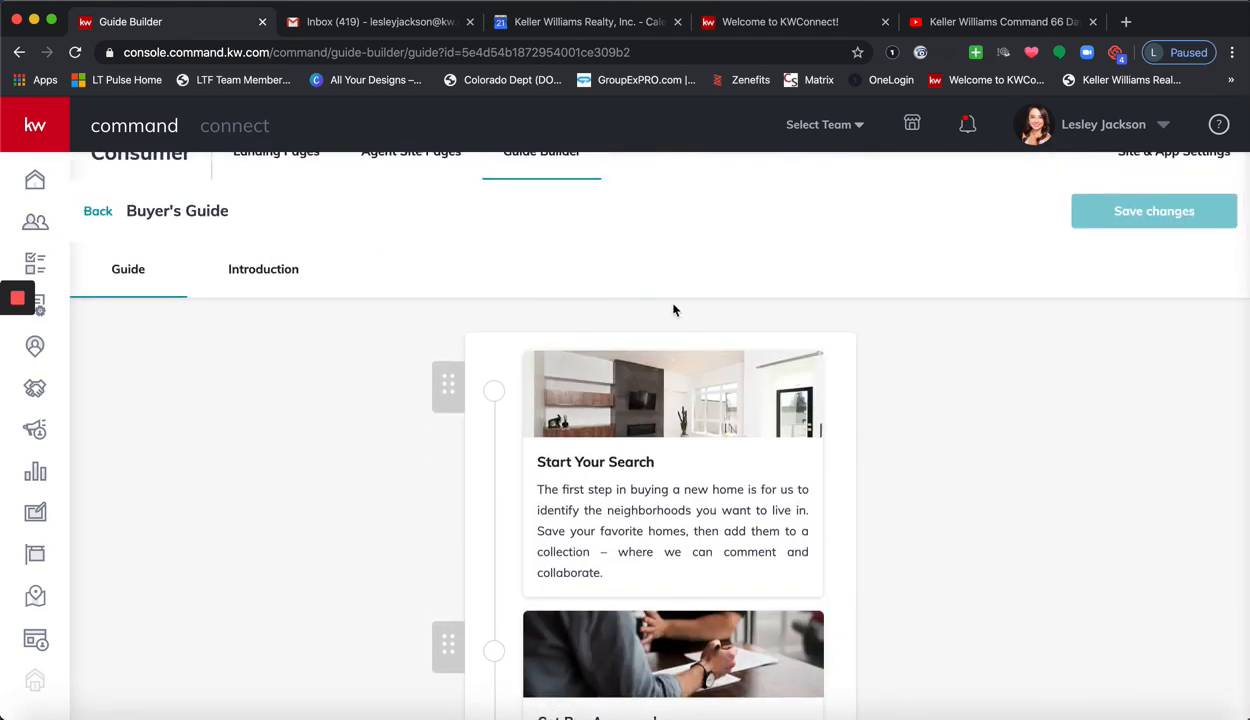
pyautogui.scroll(-5, 672, 312)
pyautogui.scroll(-1, 660, 320)
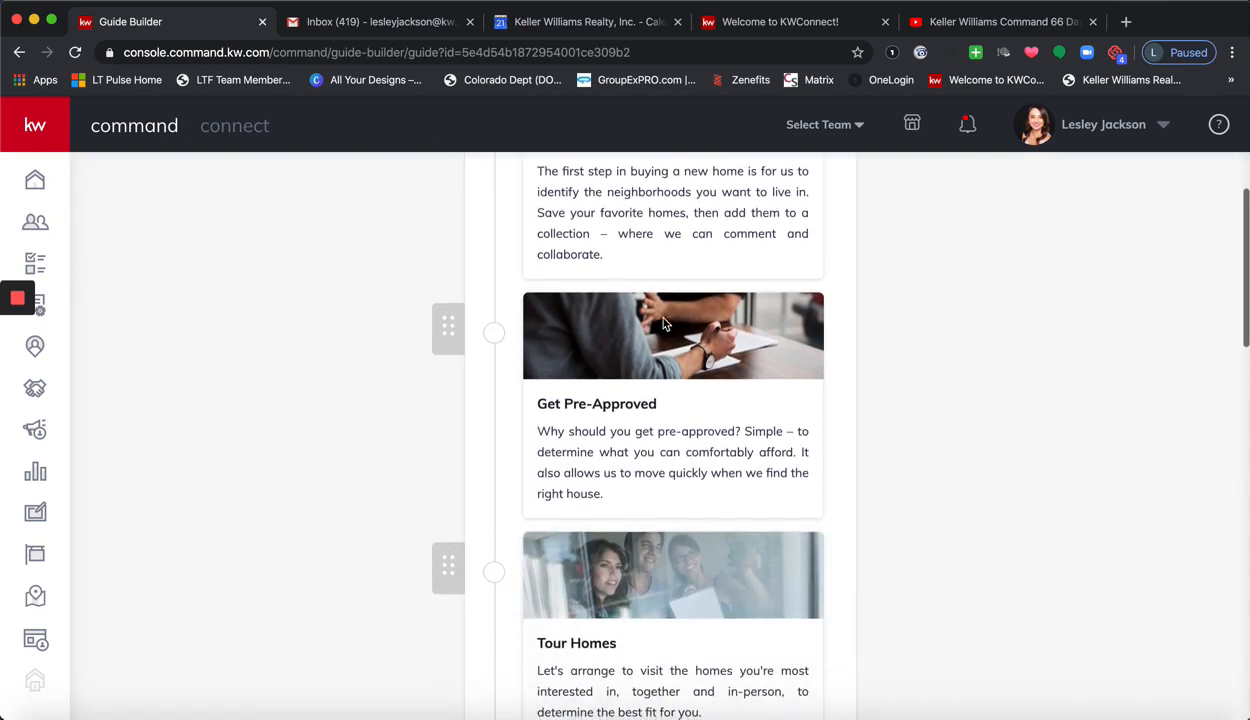
pyautogui.scroll(-2, 657, 322)
pyautogui.scroll(-3, 657, 322)
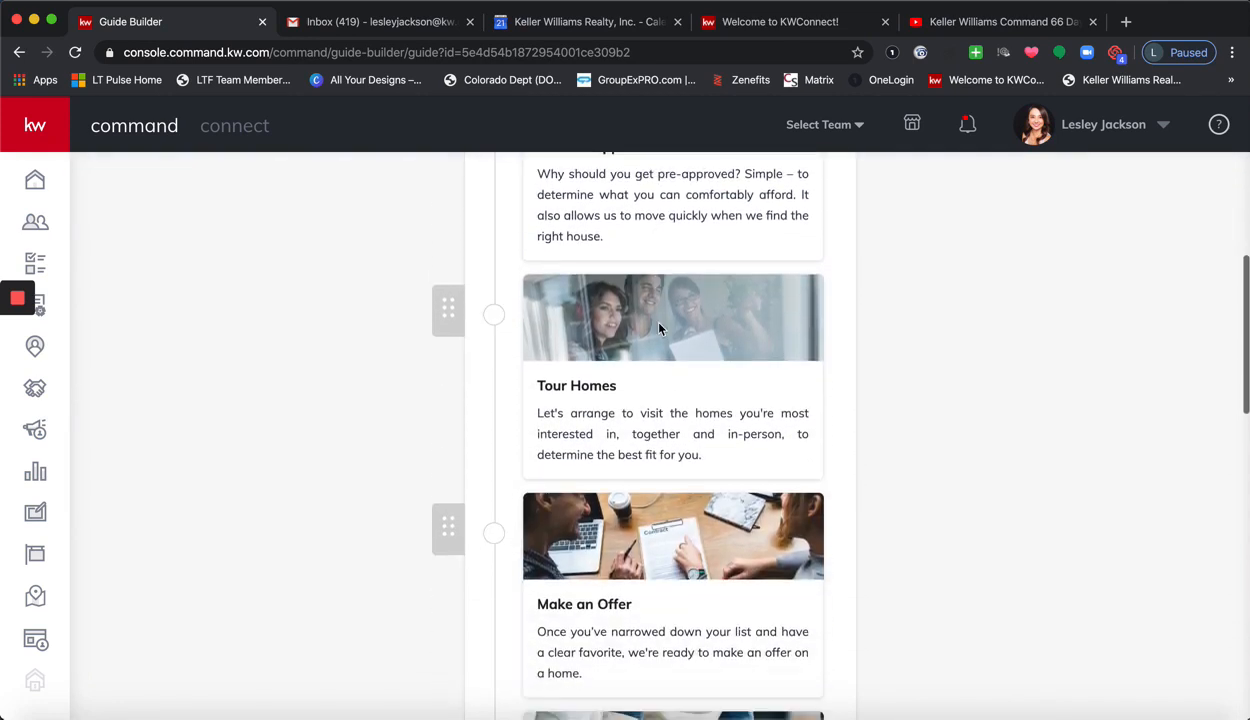
pyautogui.scroll(-2, 658, 326)
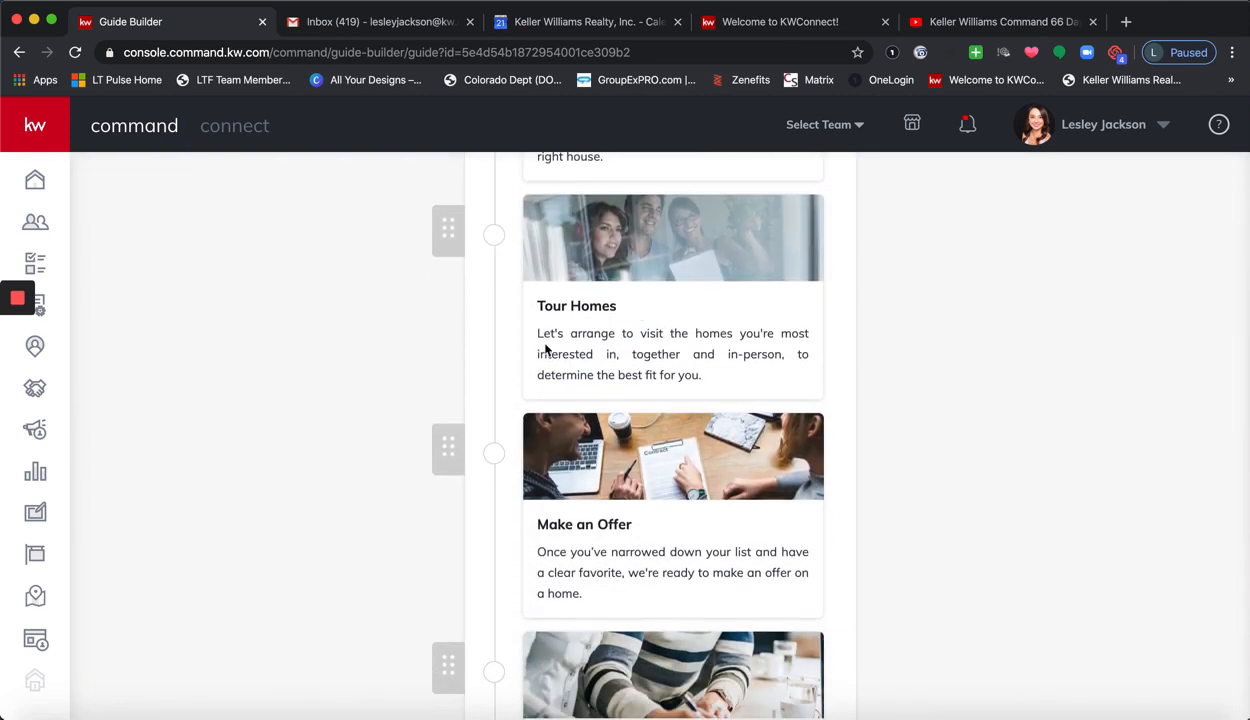
pyautogui.scroll(-6, 640, 335)
pyautogui.scroll(-15, 630, 315)
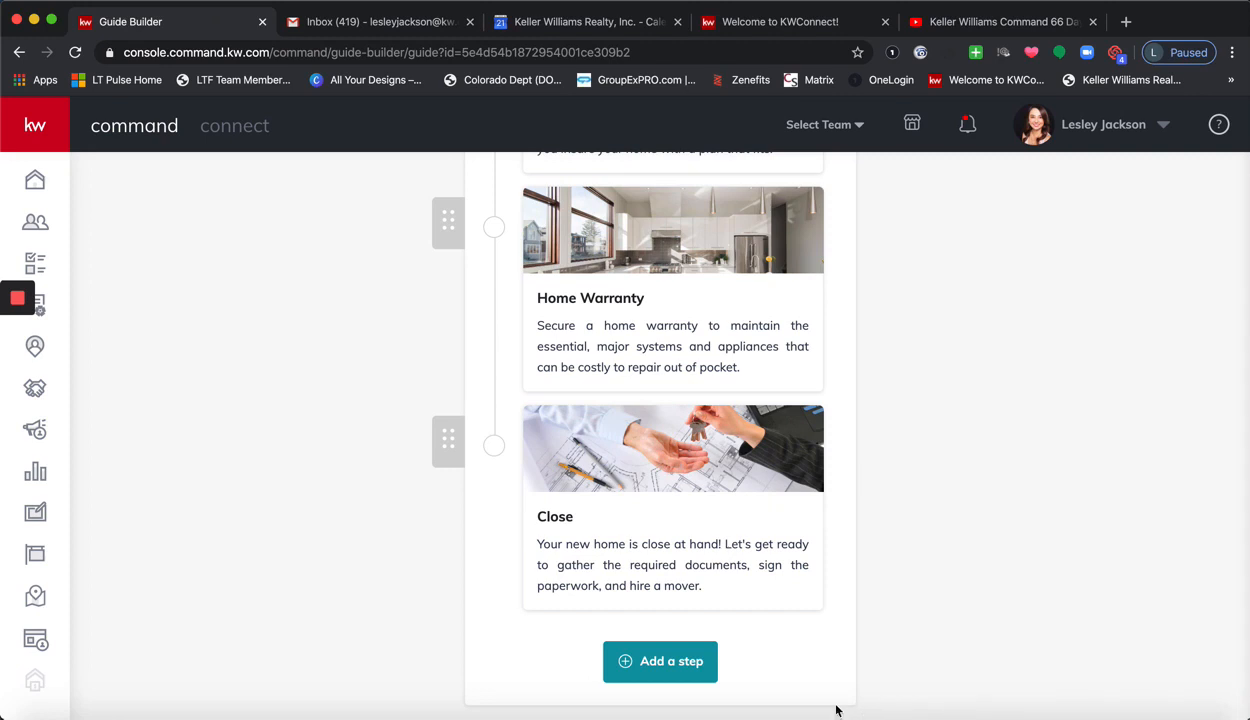
# Step: Open the form for adding a custom step, review its title, sub-title and image fields, and cancel it
pyautogui.click(678, 661)
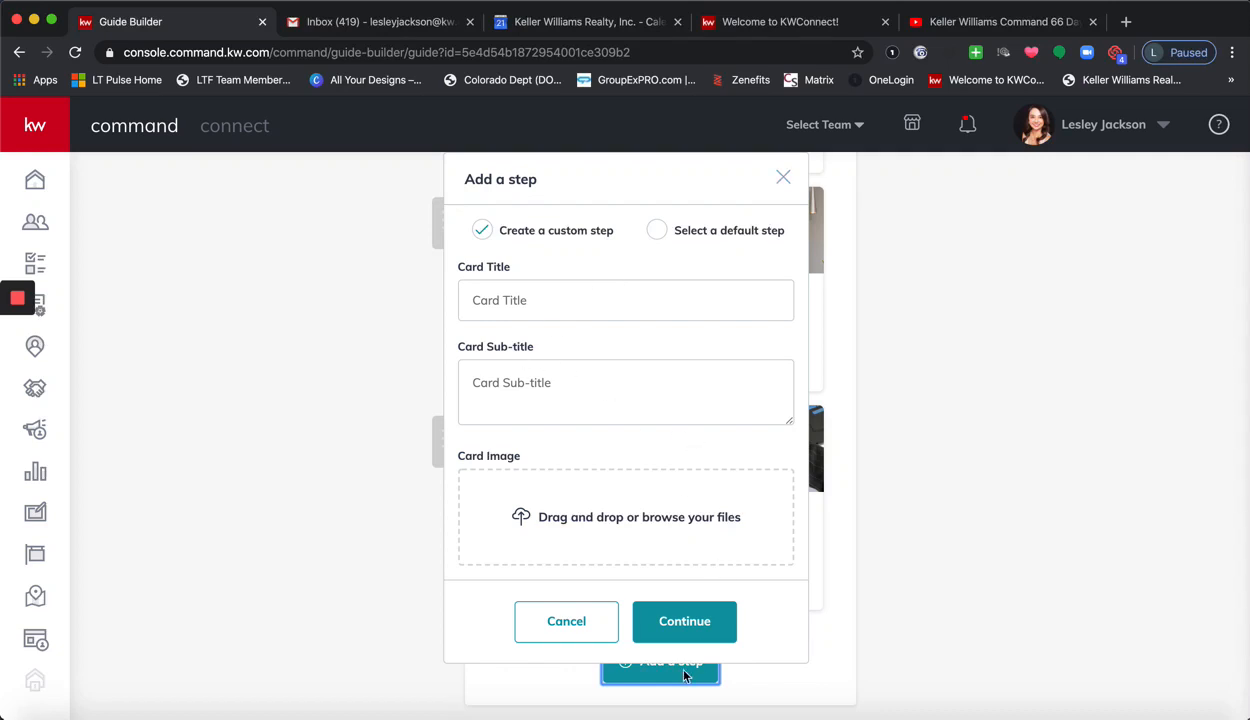
pyautogui.click(493, 300)
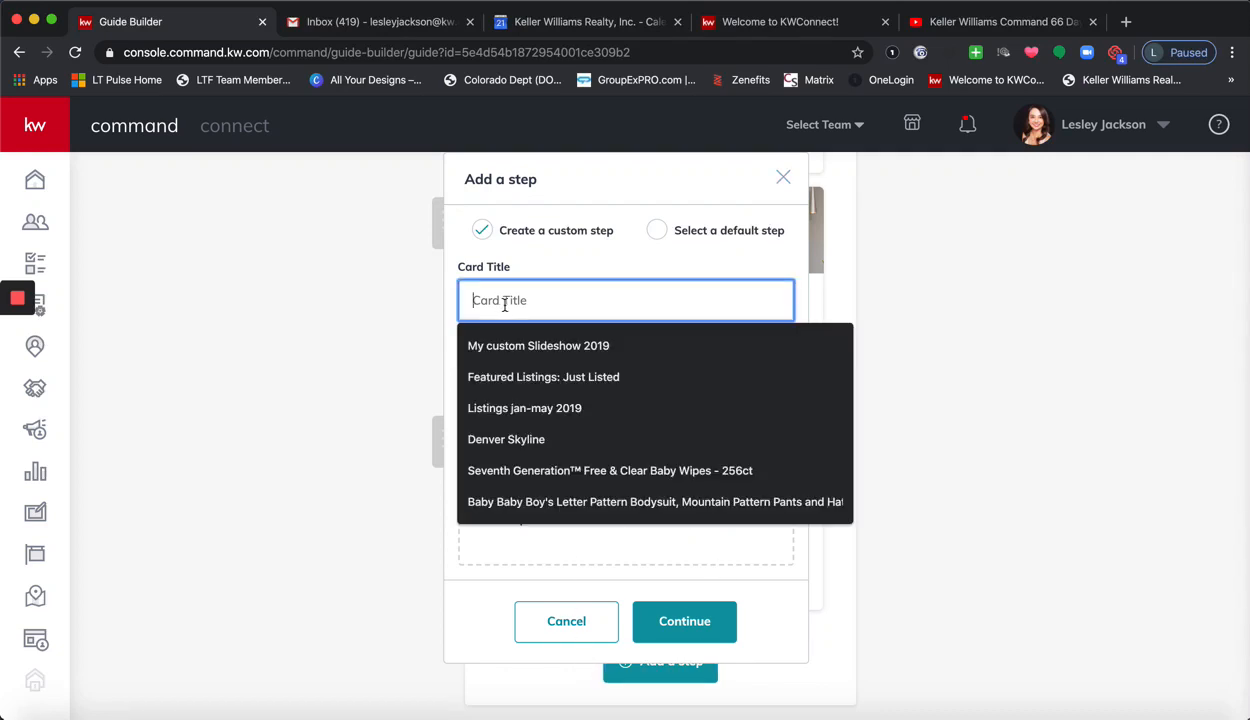
pyautogui.click(577, 261)
pyautogui.click(520, 385)
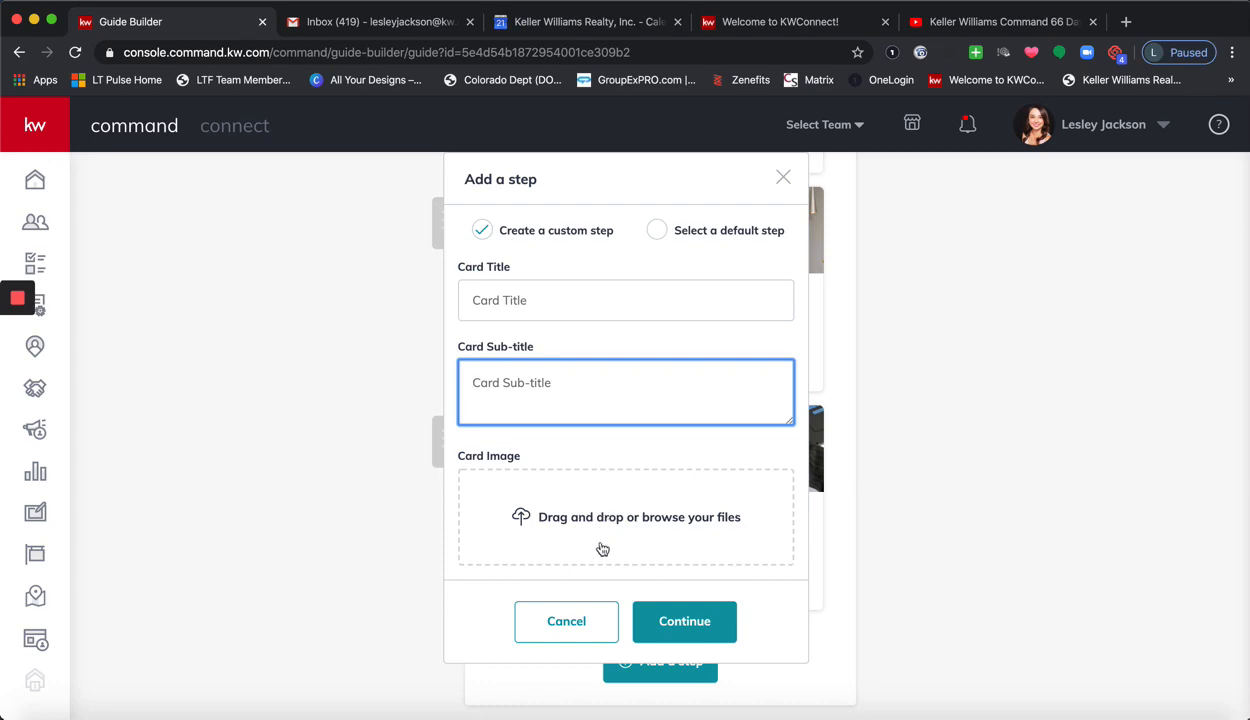
pyautogui.scroll(1, 579, 625)
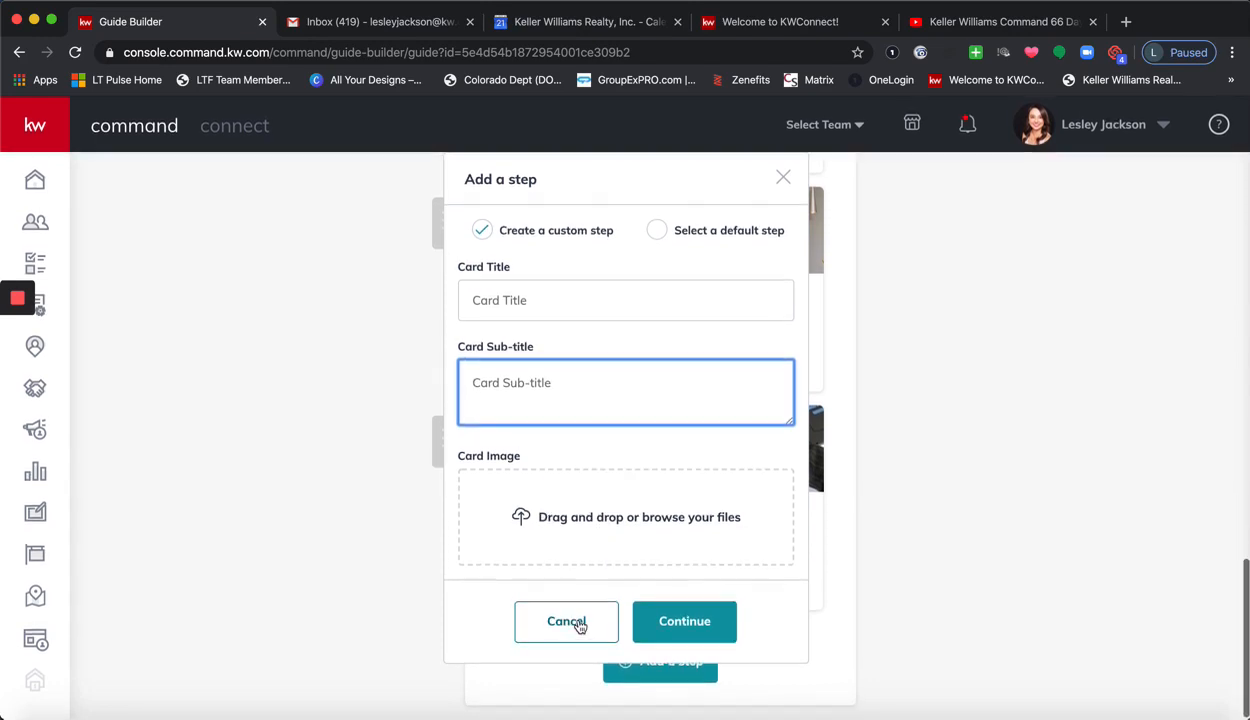
pyautogui.click(579, 625)
# Step: Open the Start Your Search step's configuration and examine its card image, title and sub-title
pyautogui.scroll(3, 540, 320)
pyautogui.scroll(15, 504, 335)
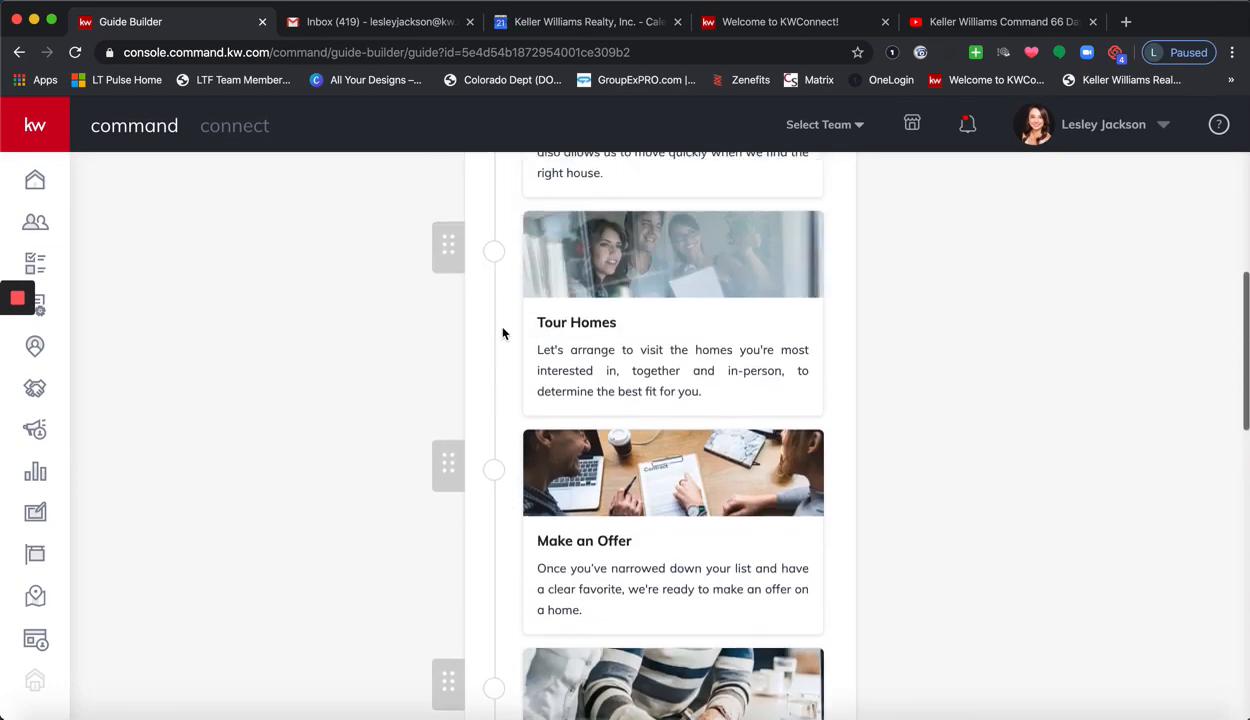
pyautogui.click(449, 412)
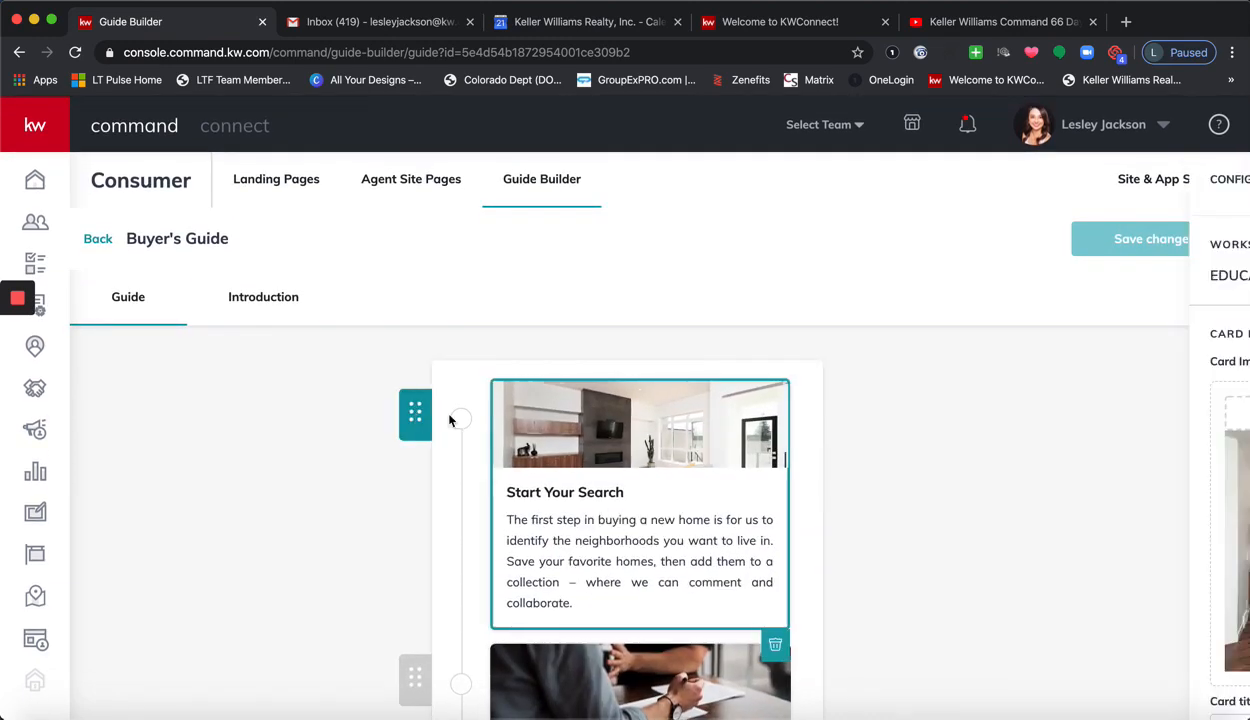
pyautogui.scroll(-2, 978, 340)
pyautogui.scroll(2, 978, 340)
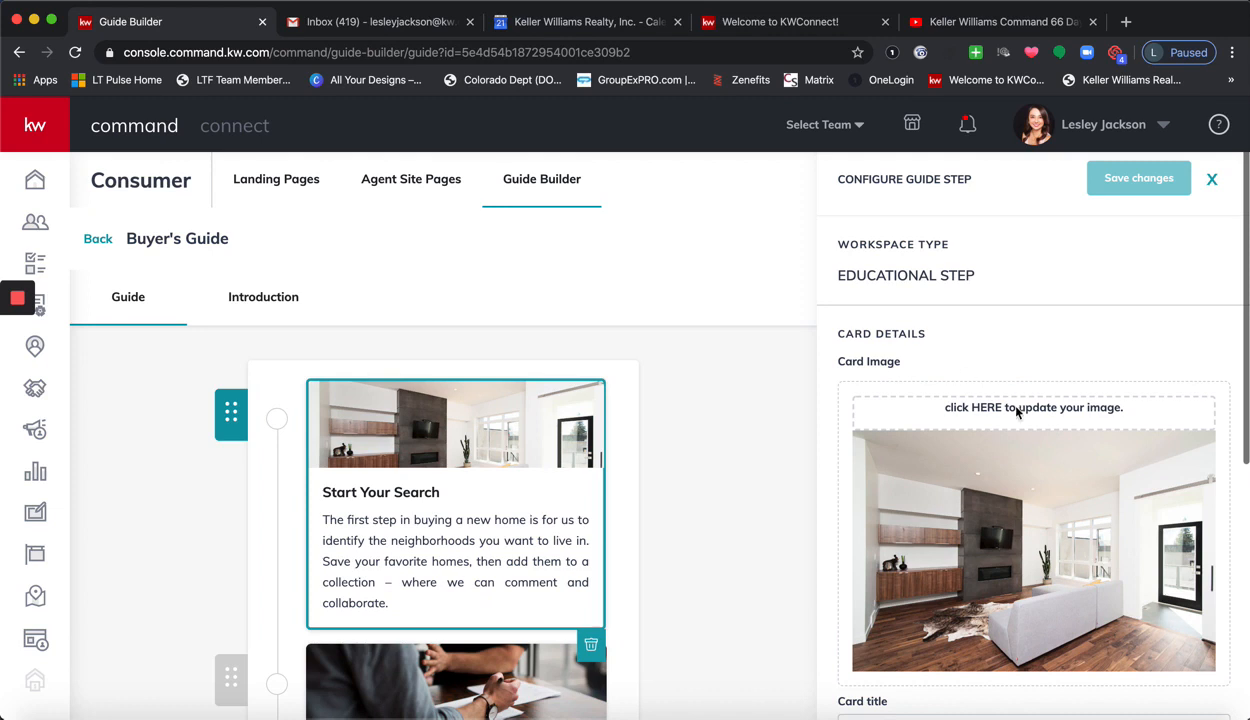
pyautogui.scroll(-5, 1004, 425)
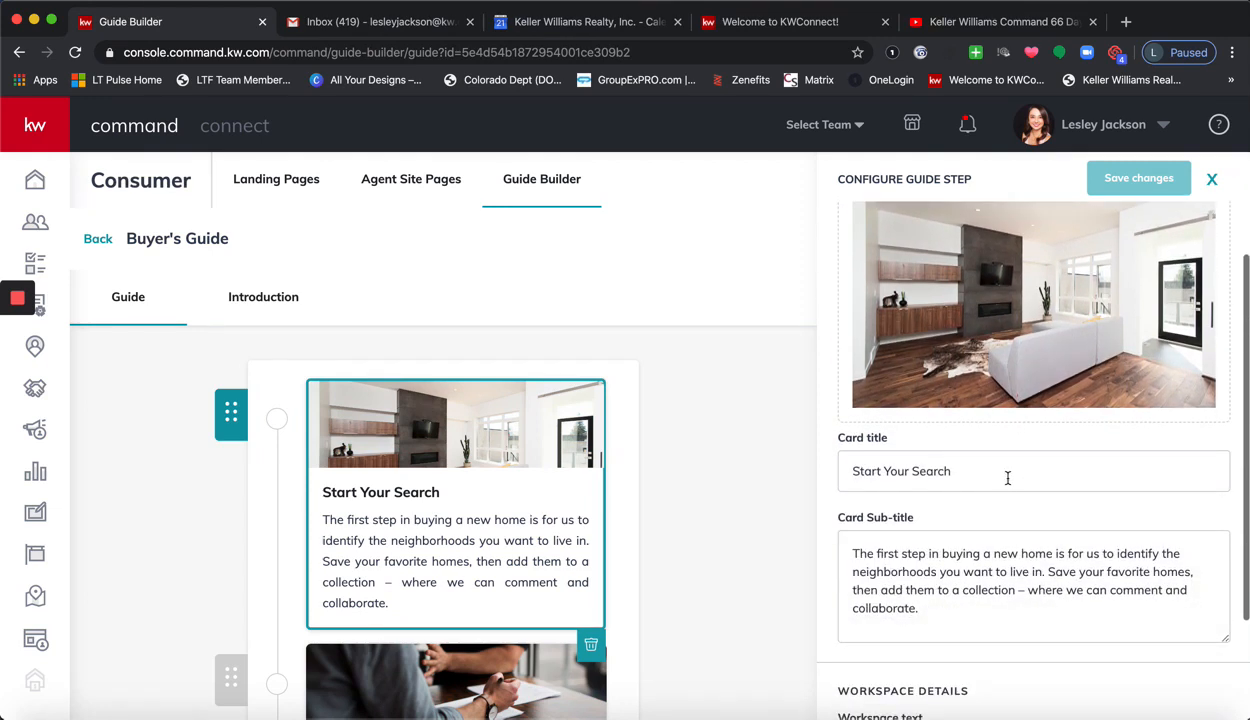
pyautogui.click(950, 470)
pyautogui.click(882, 471)
pyautogui.moveTo(853, 472); pyautogui.dragTo(1013, 466)
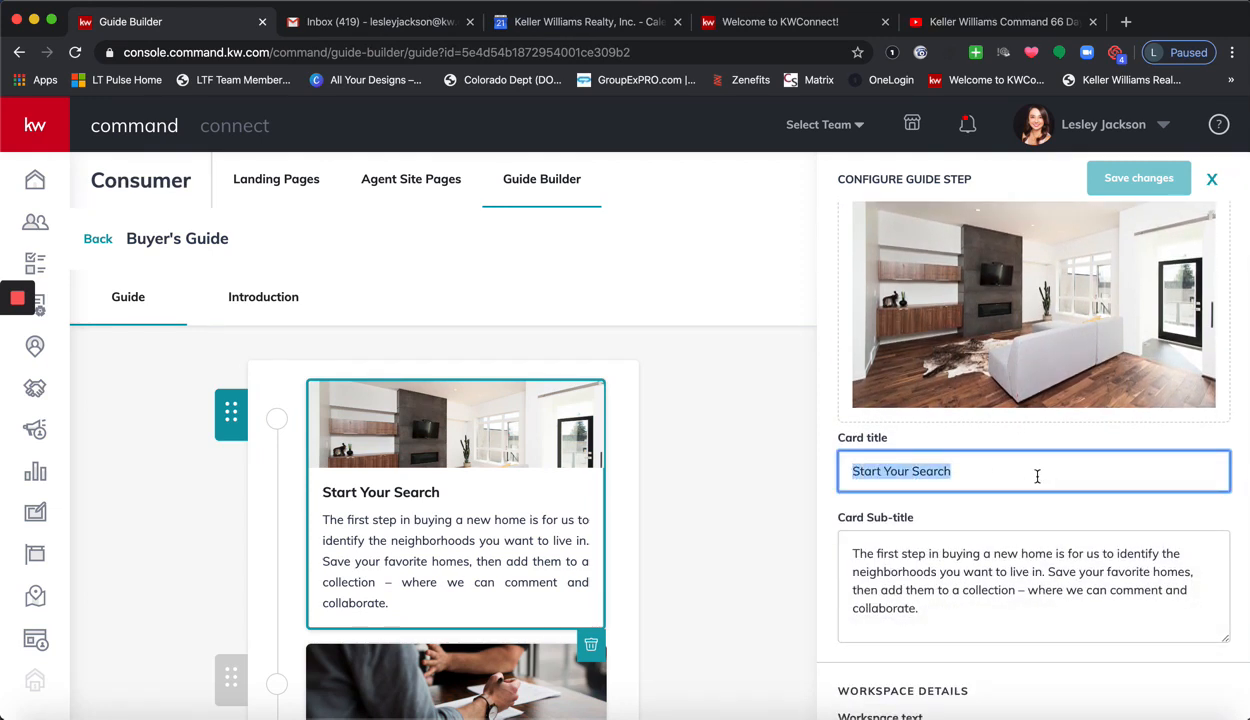
pyautogui.moveTo(851, 552); pyautogui.dragTo(1027, 615)
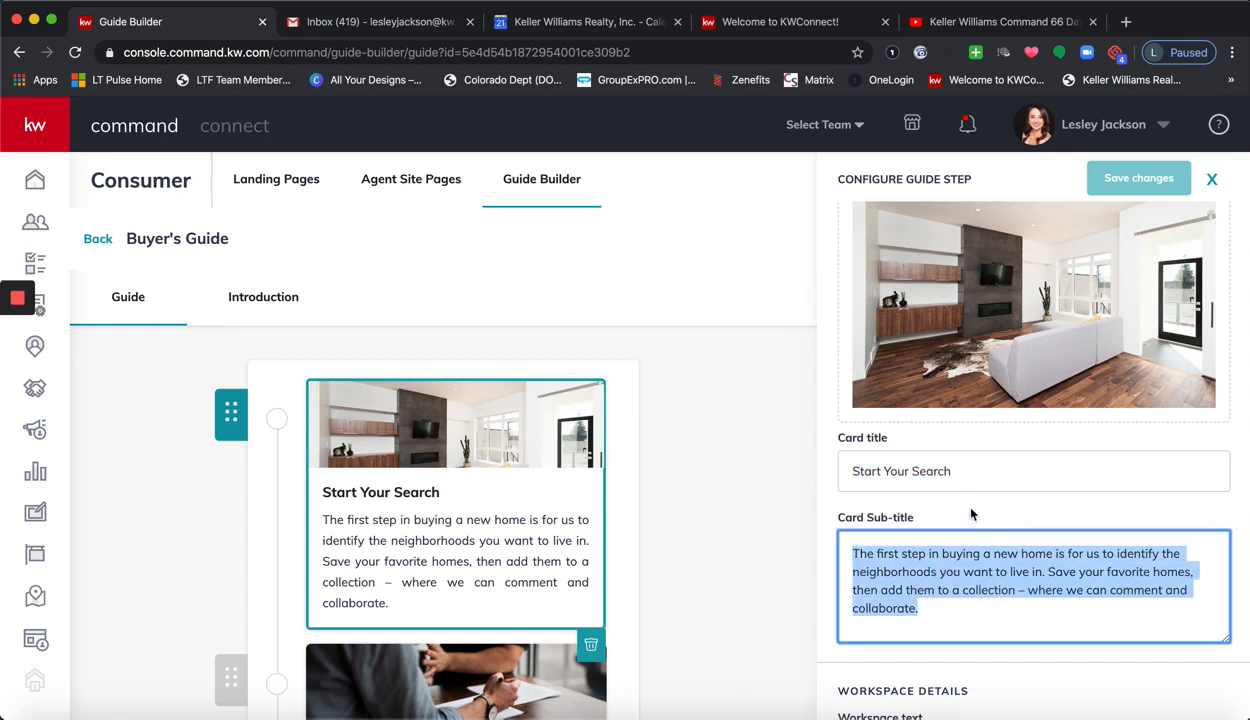
pyautogui.click(983, 474)
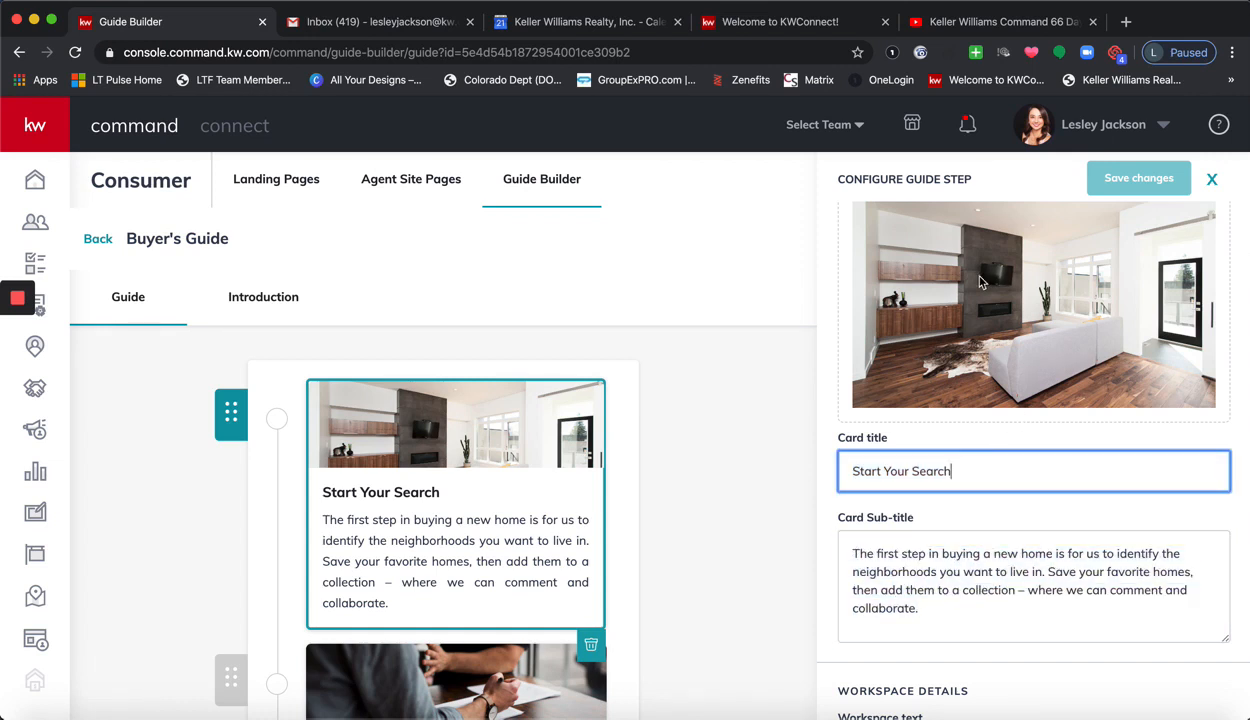
pyautogui.scroll(2, 978, 338)
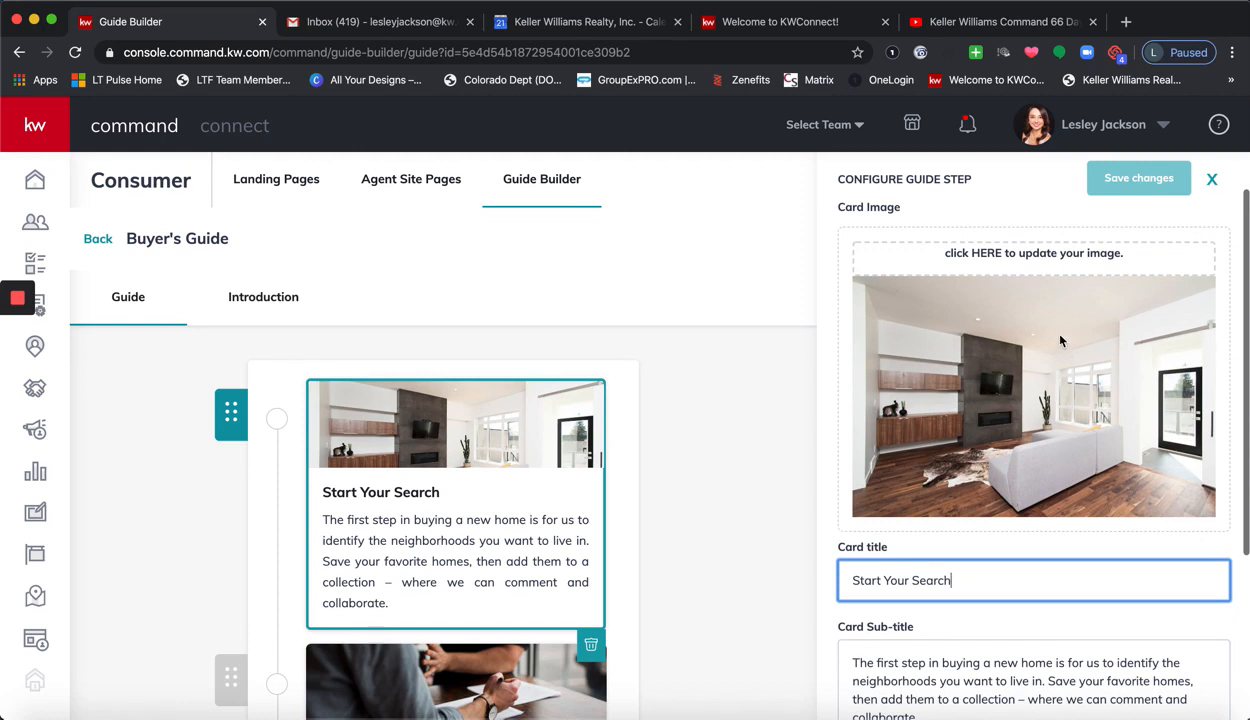
pyautogui.scroll(-1, 1046, 339)
pyautogui.scroll(-2, 1046, 339)
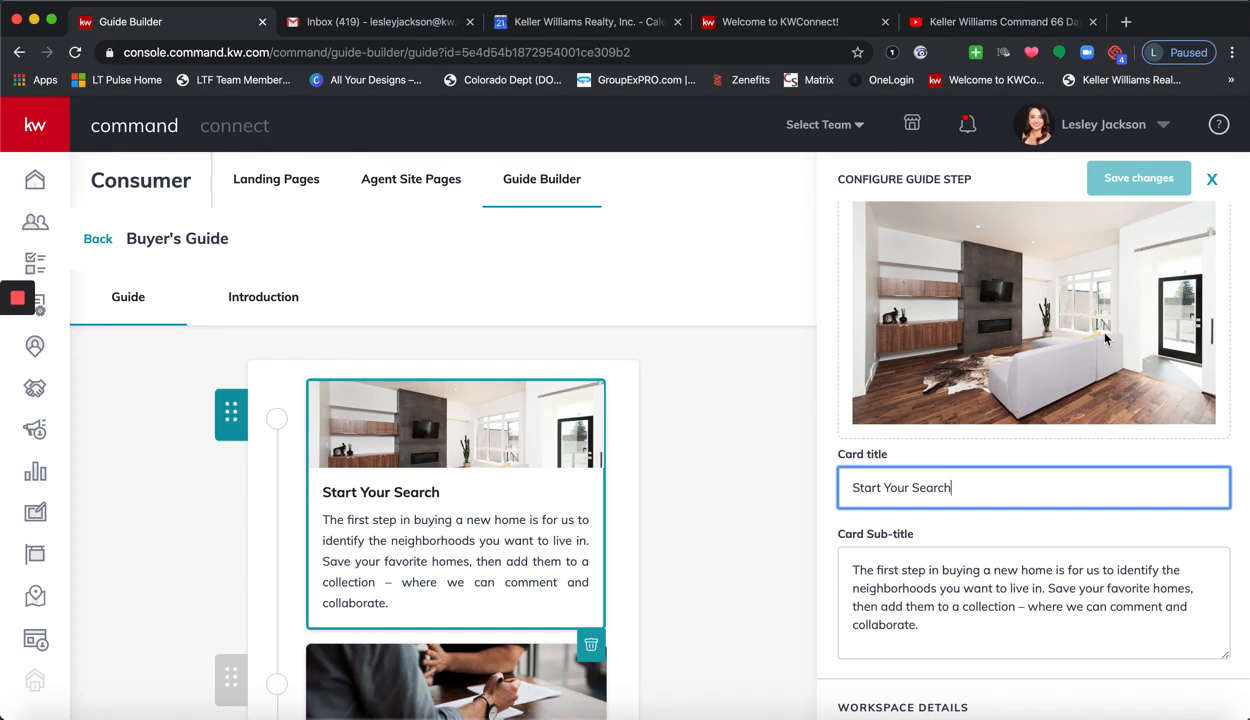
# Step: Read through the workspace text of the Start Your Search step and close its configuration
pyautogui.scroll(-4, 1040, 350)
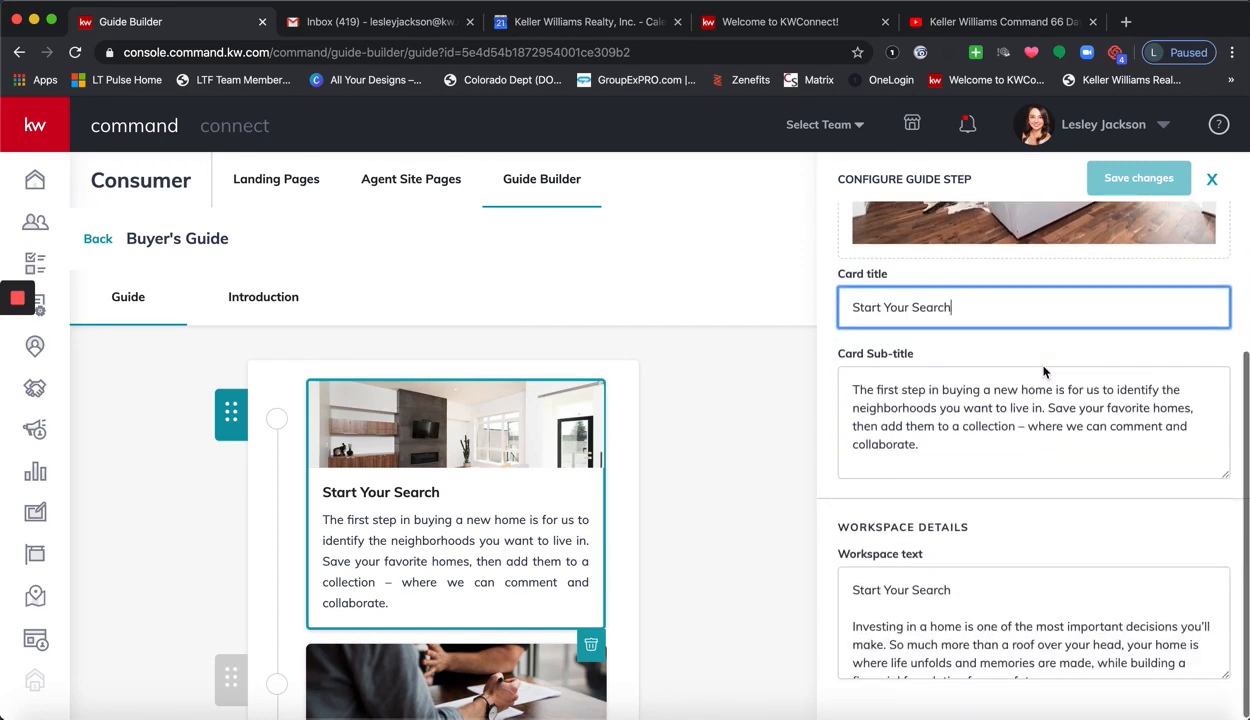
pyautogui.scroll(-5, 1069, 600)
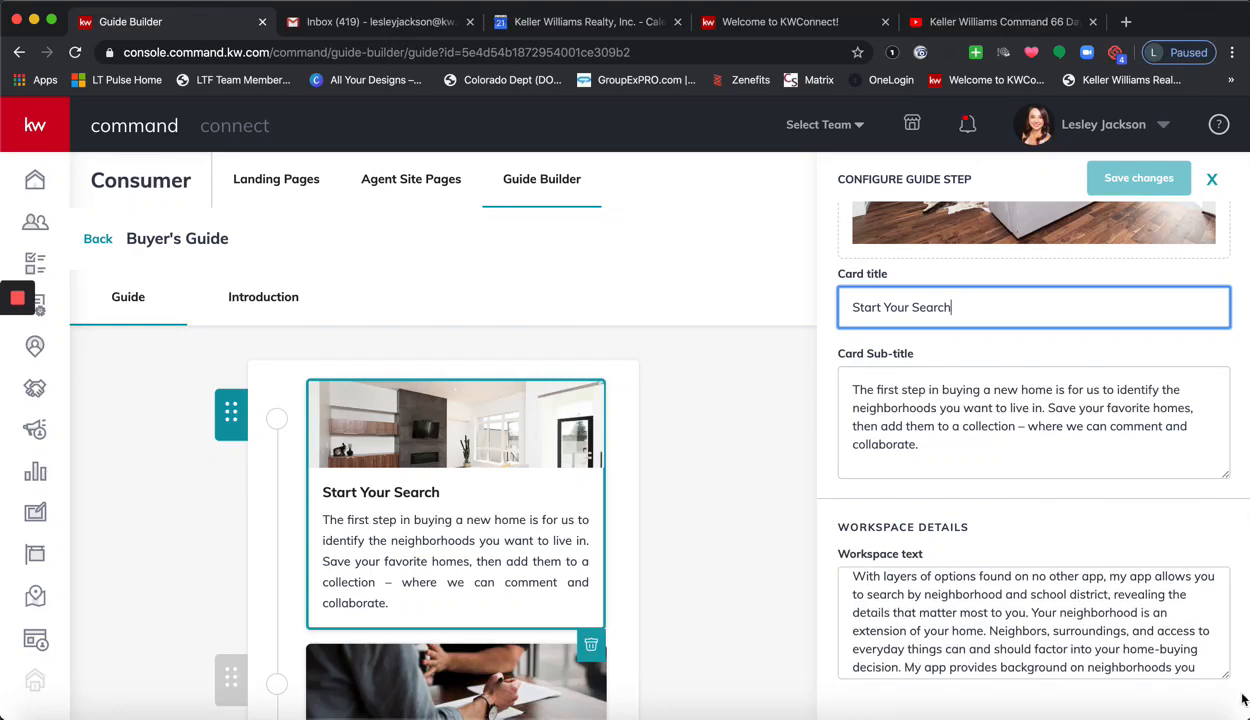
pyautogui.scroll(-5, 1158, 662)
pyautogui.scroll(-2, 1155, 661)
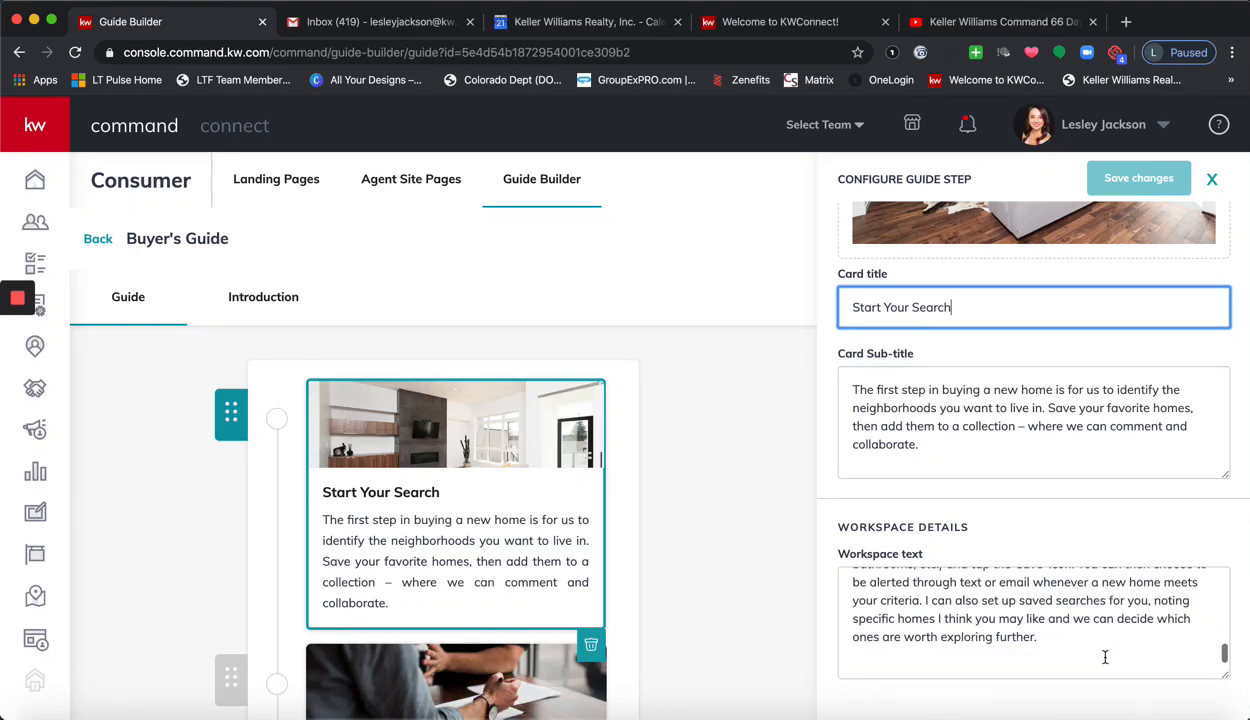
pyautogui.scroll(10, 1108, 658)
pyautogui.scroll(5, 1068, 653)
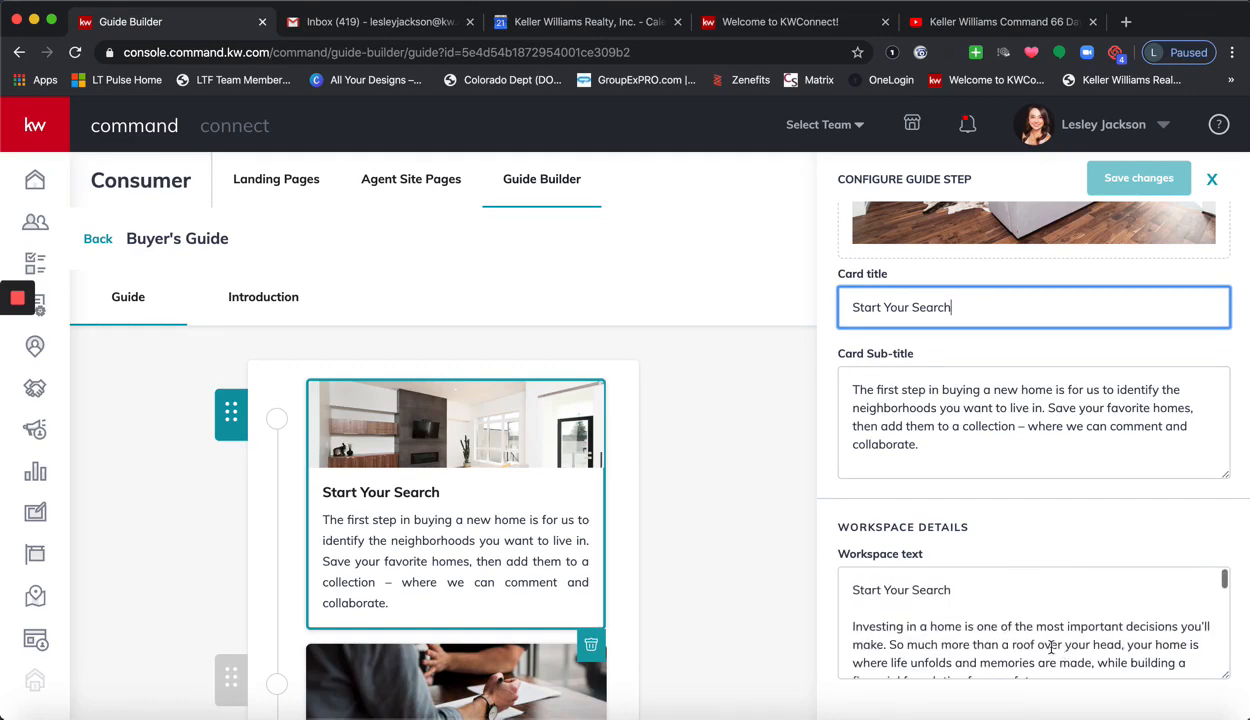
pyautogui.scroll(-1, 1027, 640)
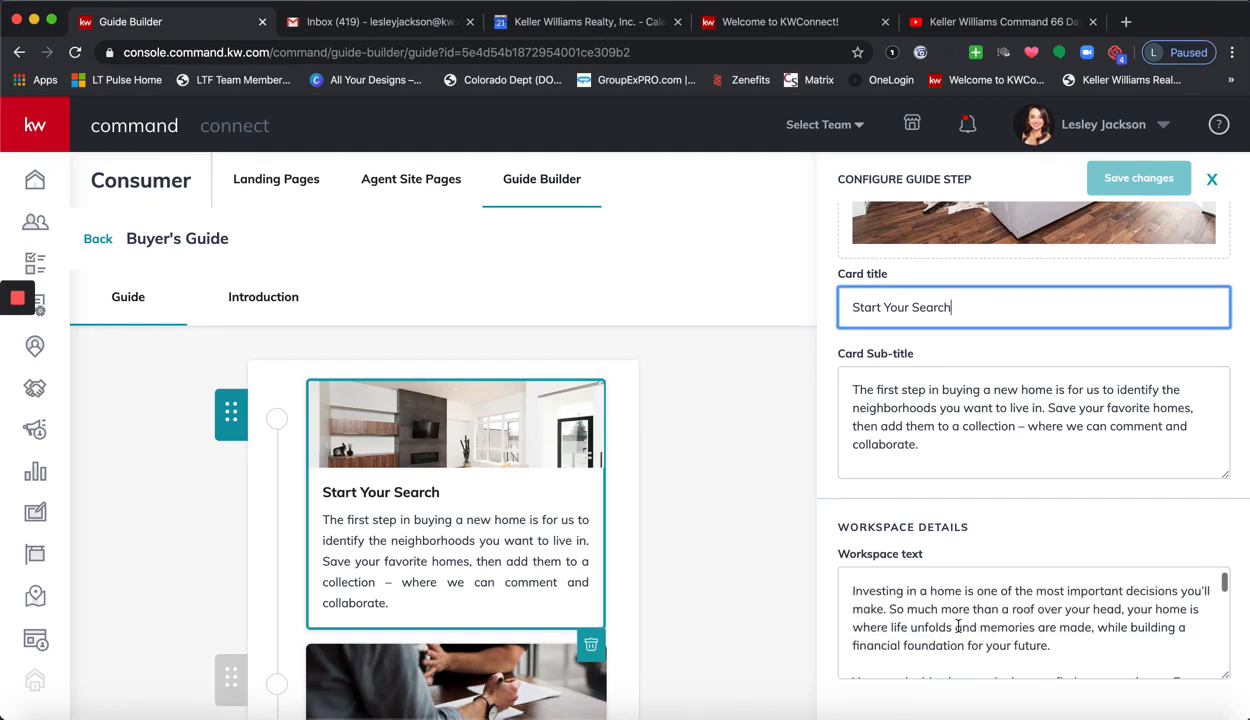
pyautogui.scroll(-5, 872, 607)
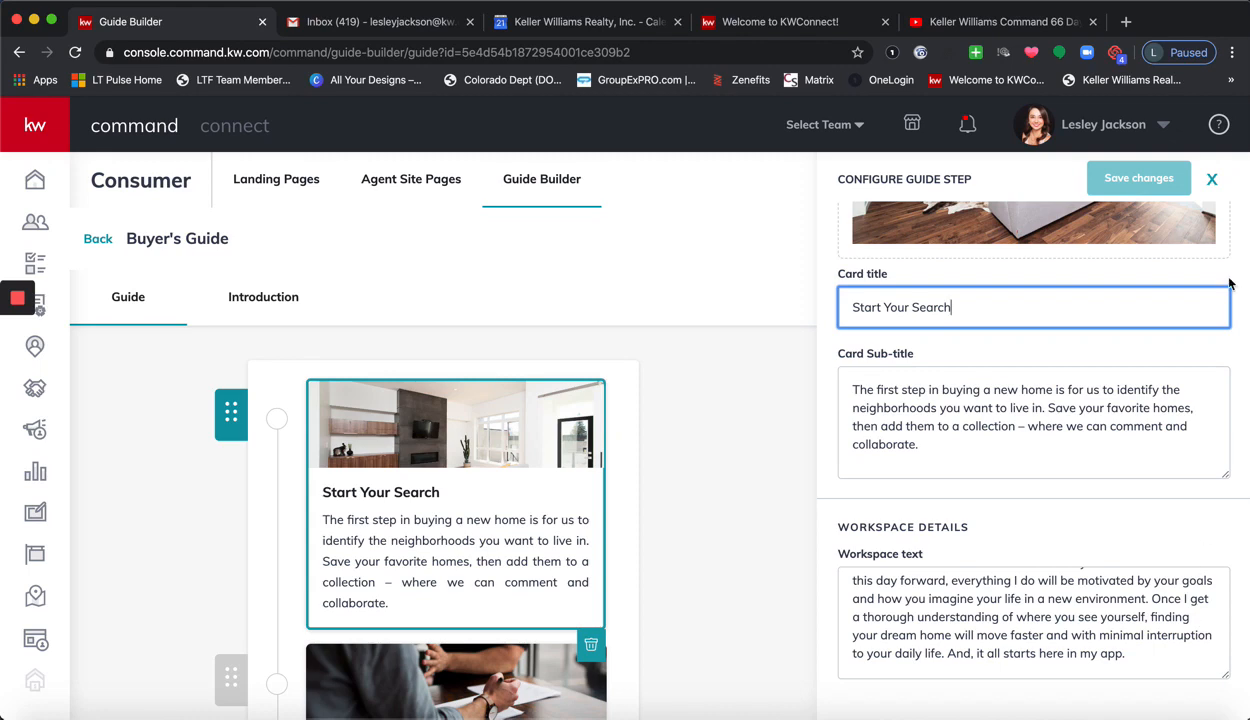
pyautogui.click(1210, 180)
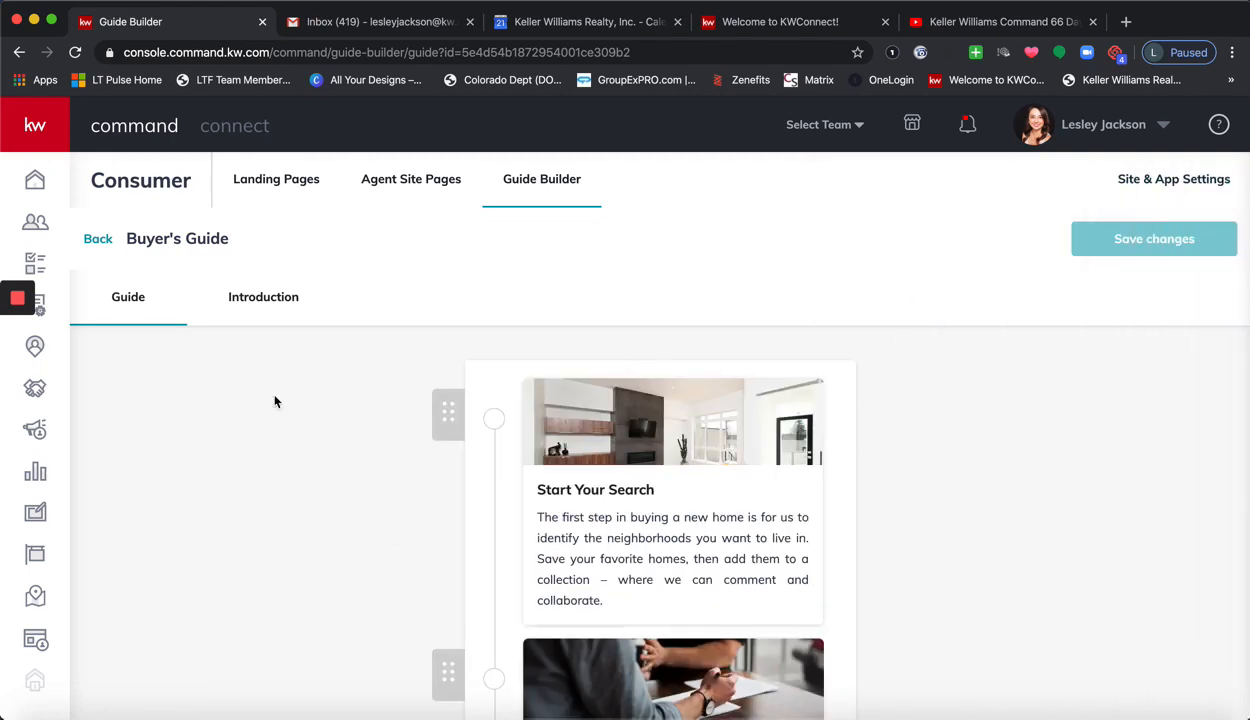
pyautogui.scroll(-3, 488, 558)
pyautogui.click(449, 519)
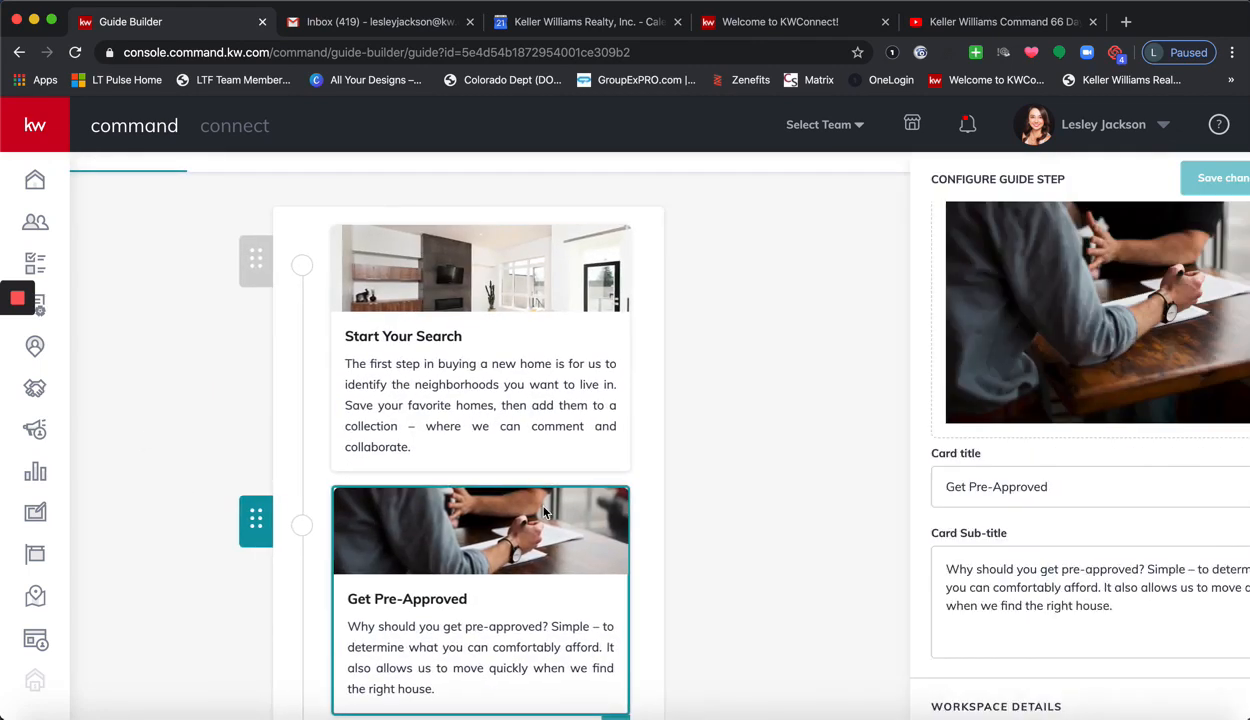
pyautogui.click(236, 266)
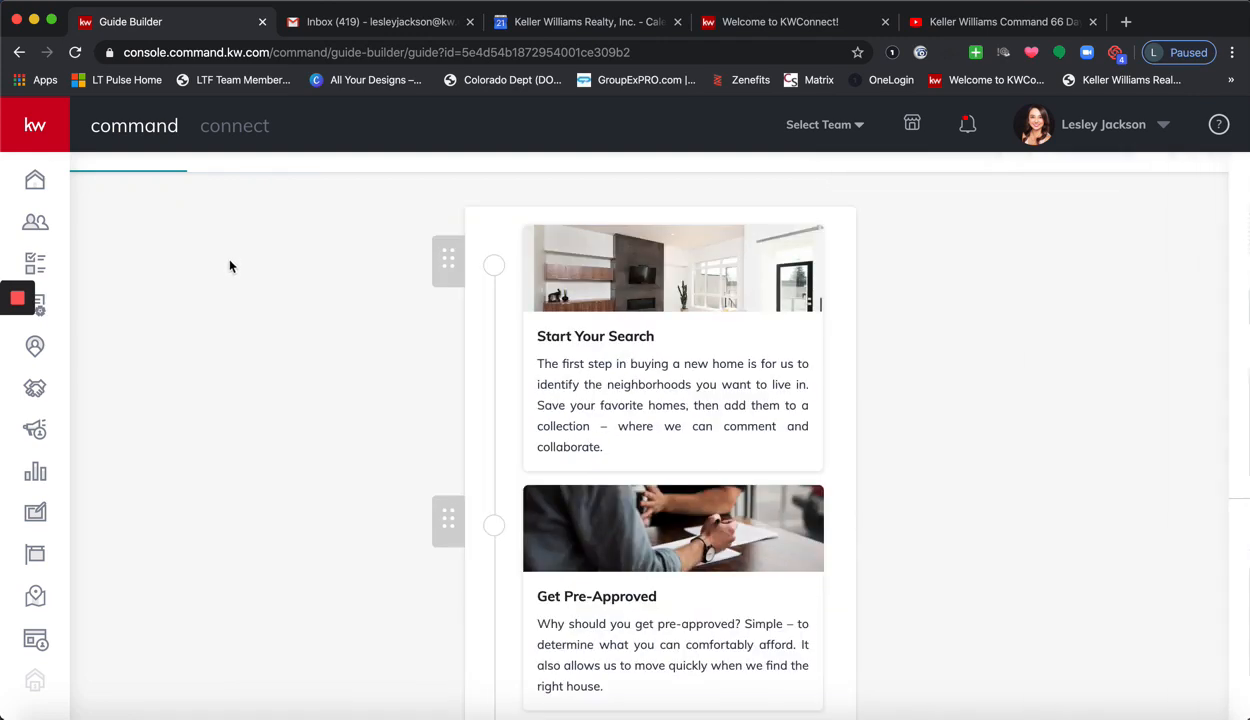
pyautogui.click(452, 522)
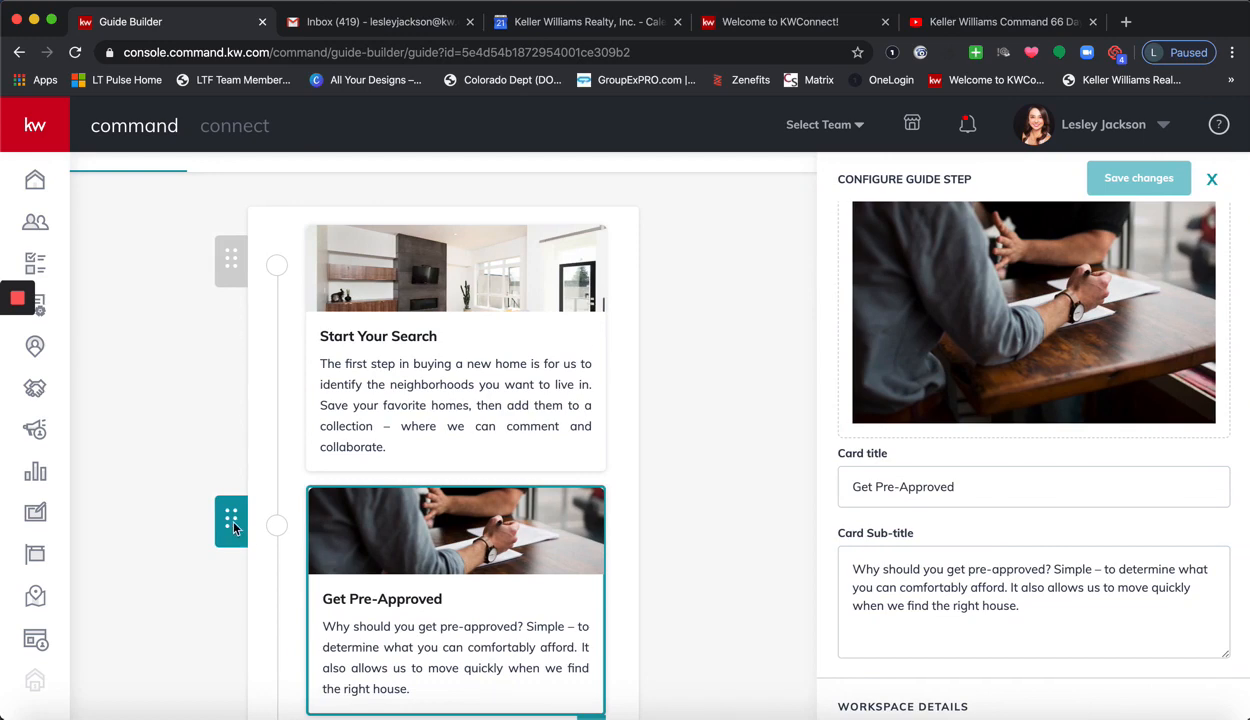
pyautogui.click(226, 558)
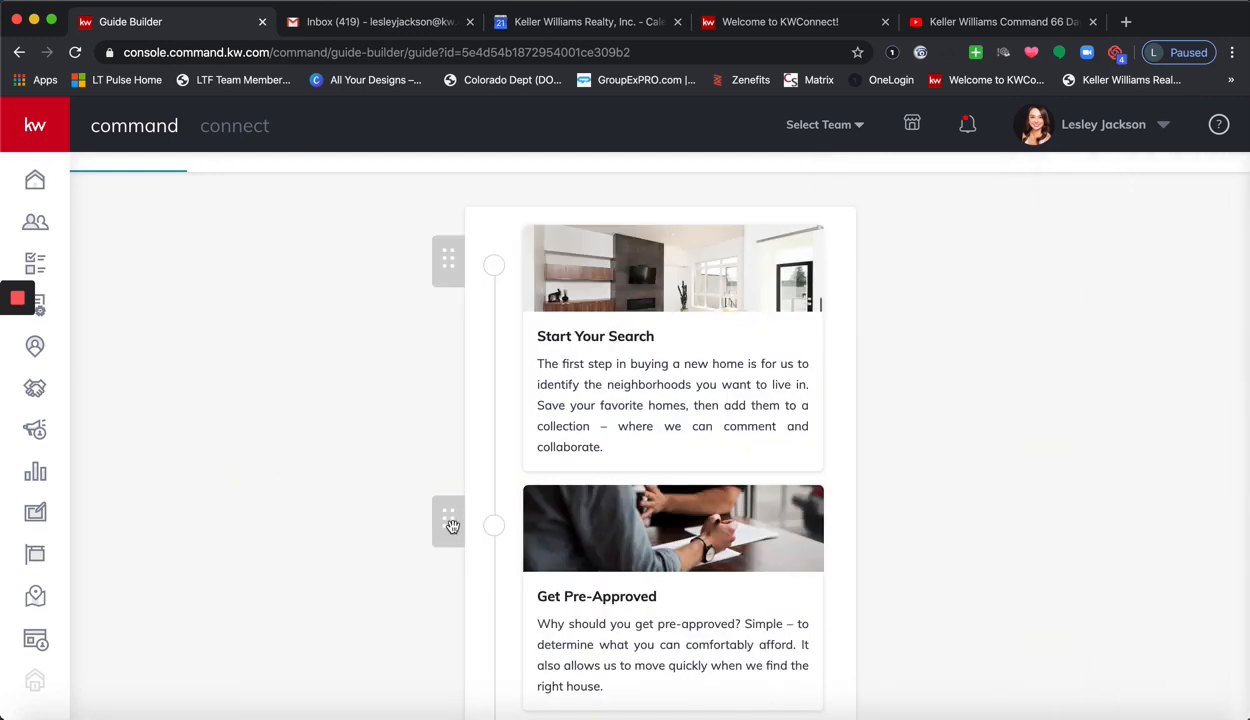
# Step: Reorder the guide's cards so that Get Pre-Approved comes first, followed by Tour Homes and Start Your Search
pyautogui.moveTo(449, 519); pyautogui.dragTo(432, 251)
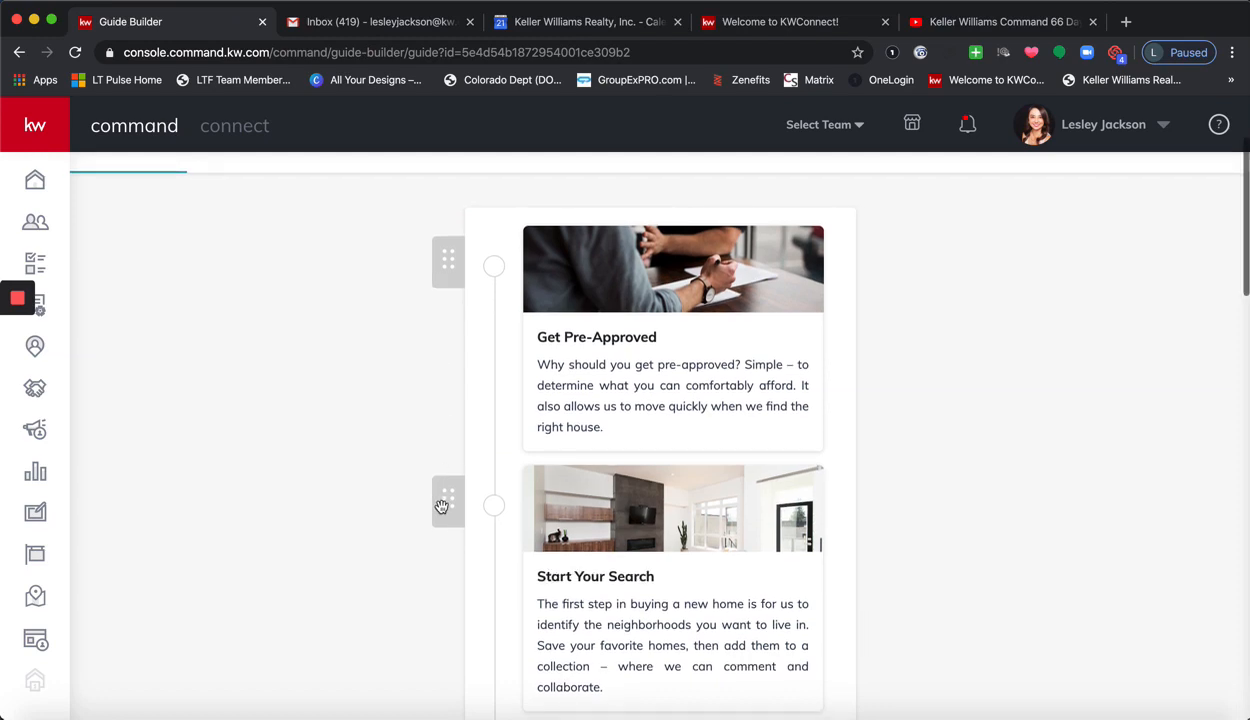
pyautogui.moveTo(441, 506); pyautogui.dragTo(463, 287)
pyautogui.scroll(3, 665, 383)
pyautogui.moveTo(452, 499); pyautogui.dragTo(448, 272)
pyautogui.scroll(4, 668, 397)
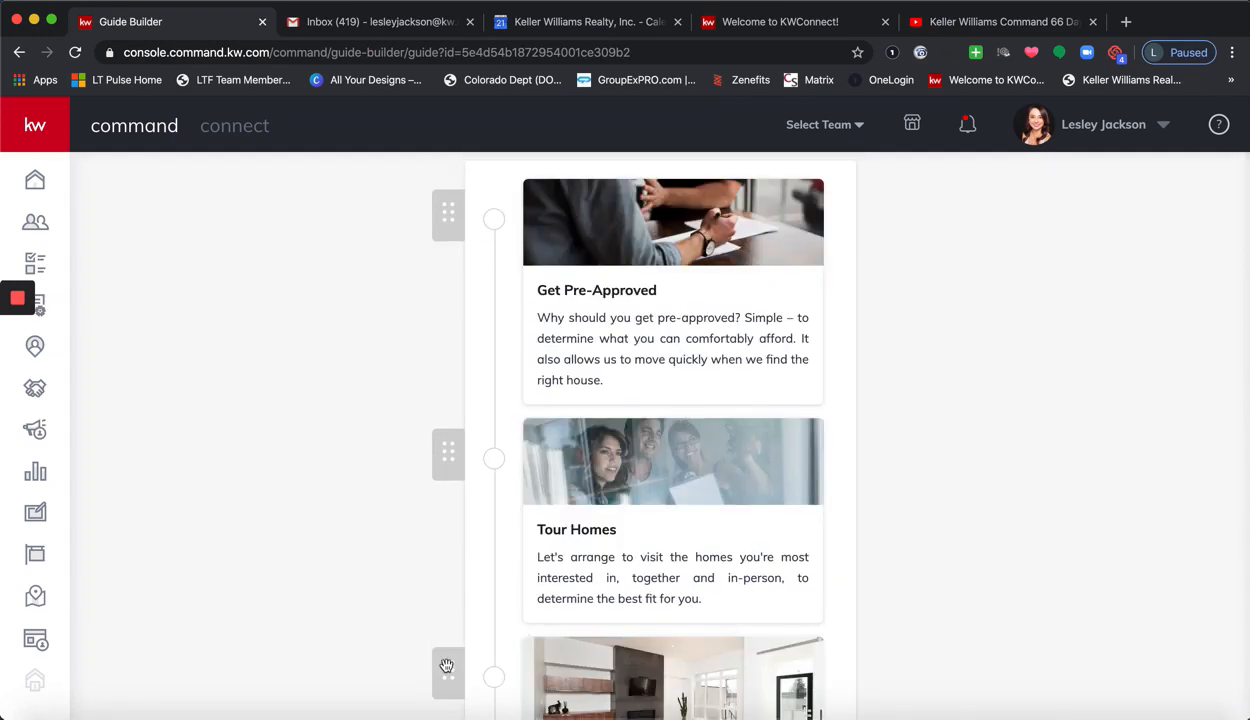
# Step: Move the Start Your Search card back to the beginning of the Buyer's Guide and open its configuration
pyautogui.moveTo(446, 666); pyautogui.dragTo(424, 225)
pyautogui.scroll(3, 510, 443)
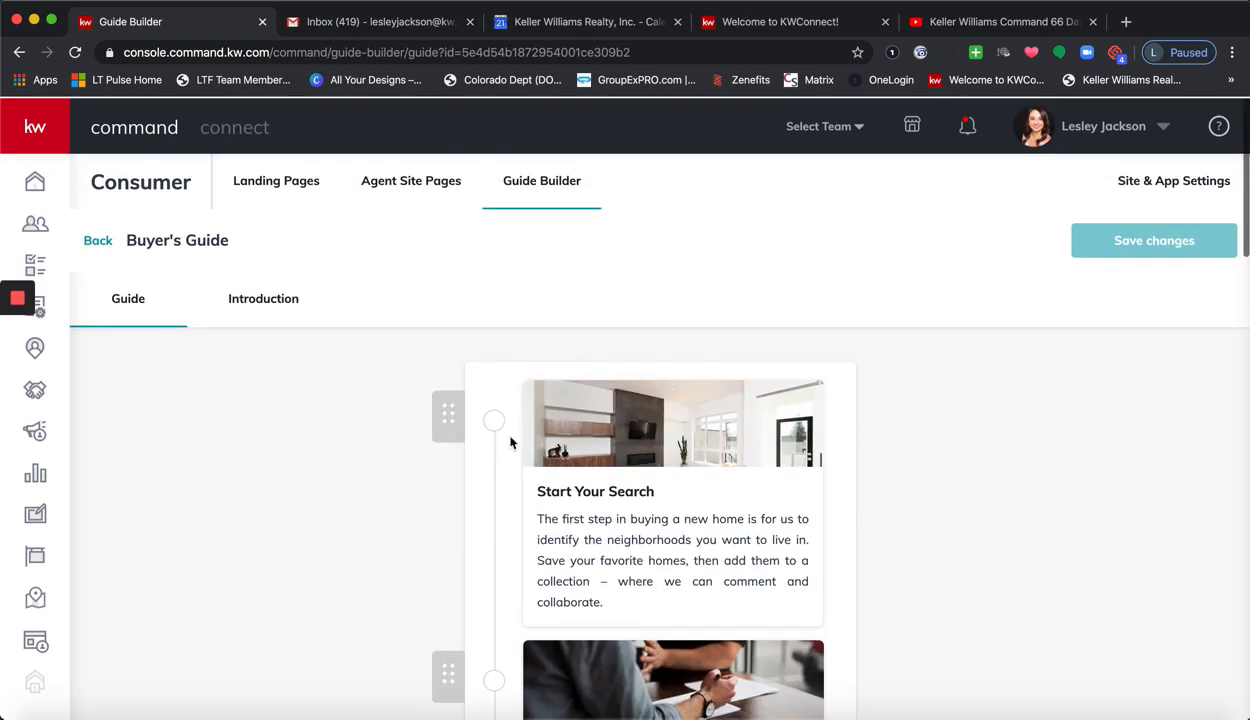
pyautogui.click(440, 413)
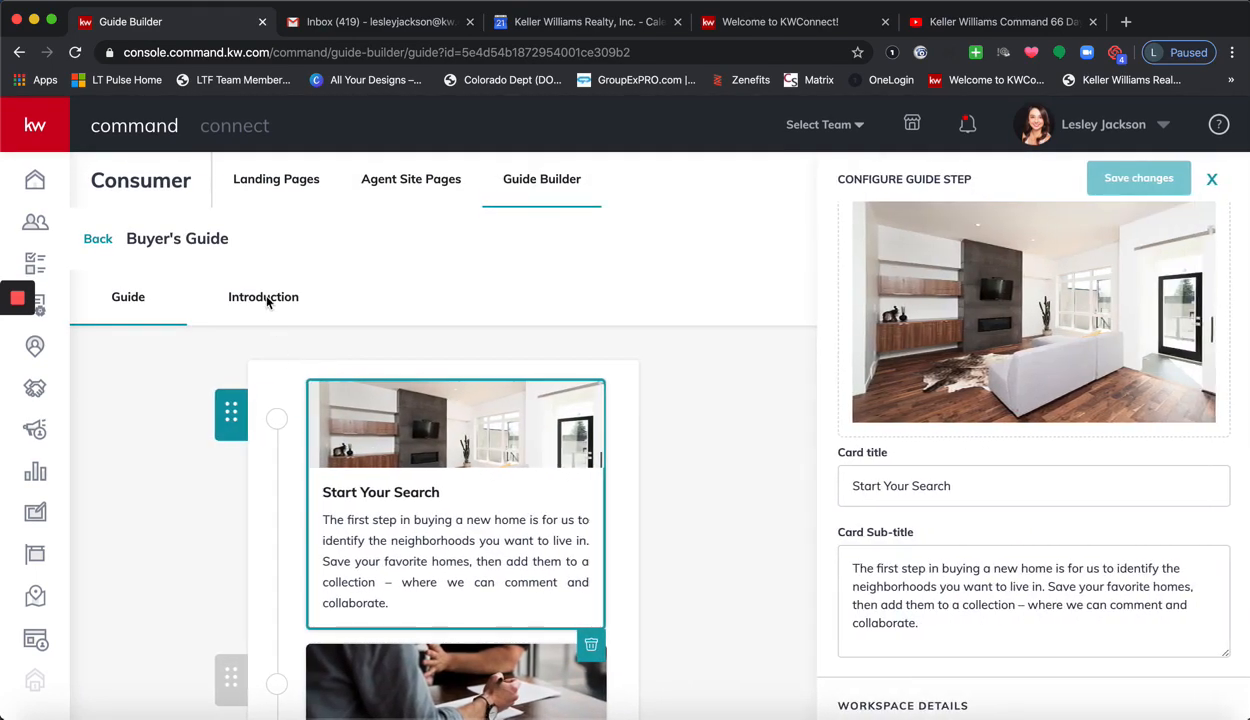
# Step: Open the Buyer's Guide introduction and review its title, message and preview
pyautogui.click(268, 298)
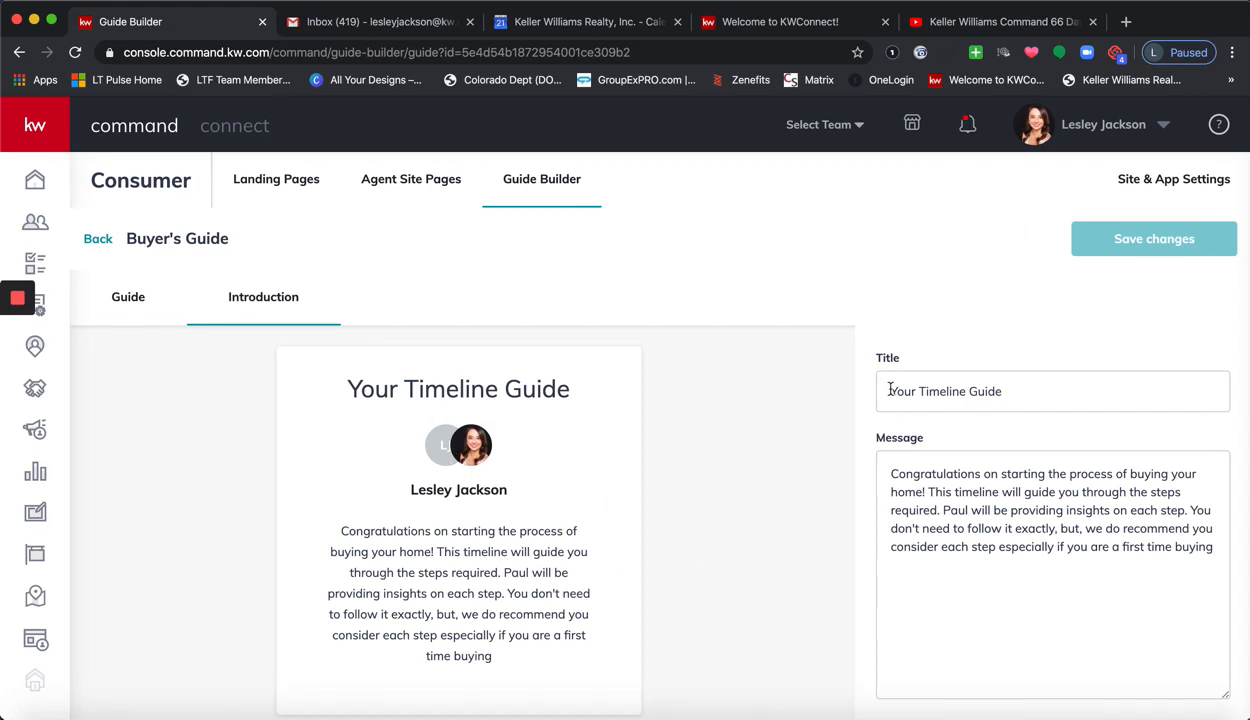
pyautogui.moveTo(870, 385); pyautogui.dragTo(1030, 395)
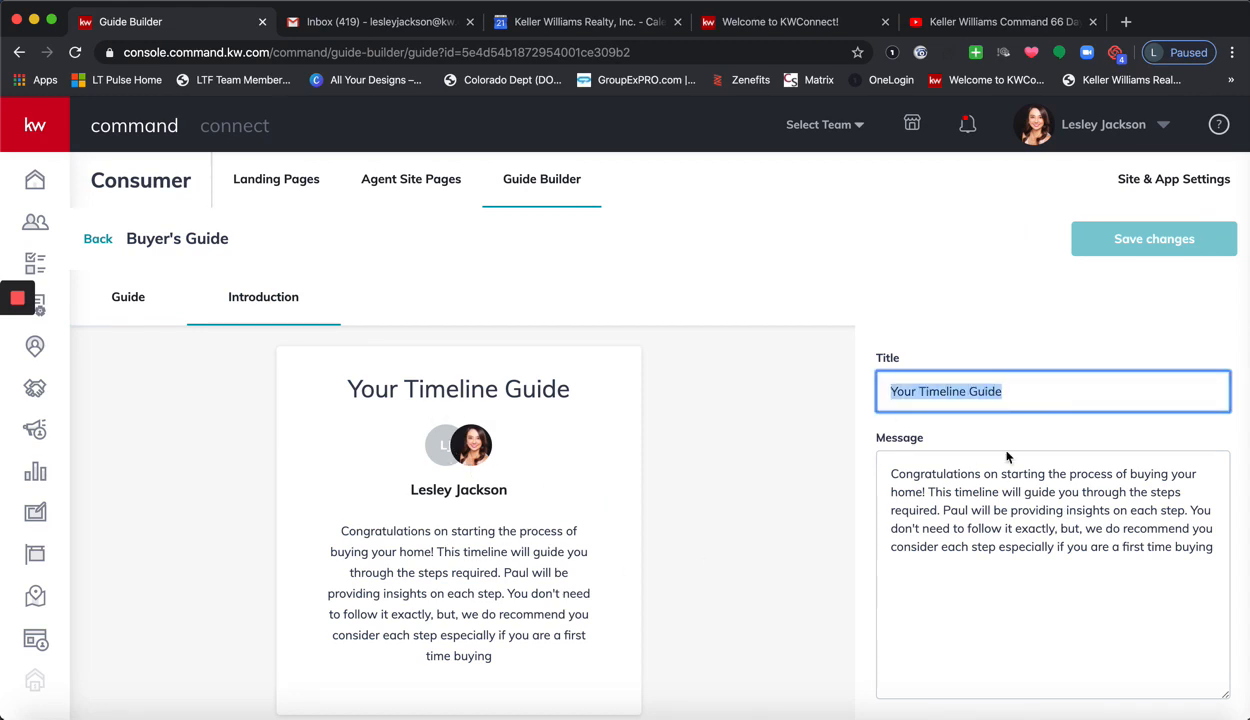
pyautogui.click(891, 474)
pyautogui.scroll(-2, 926, 472)
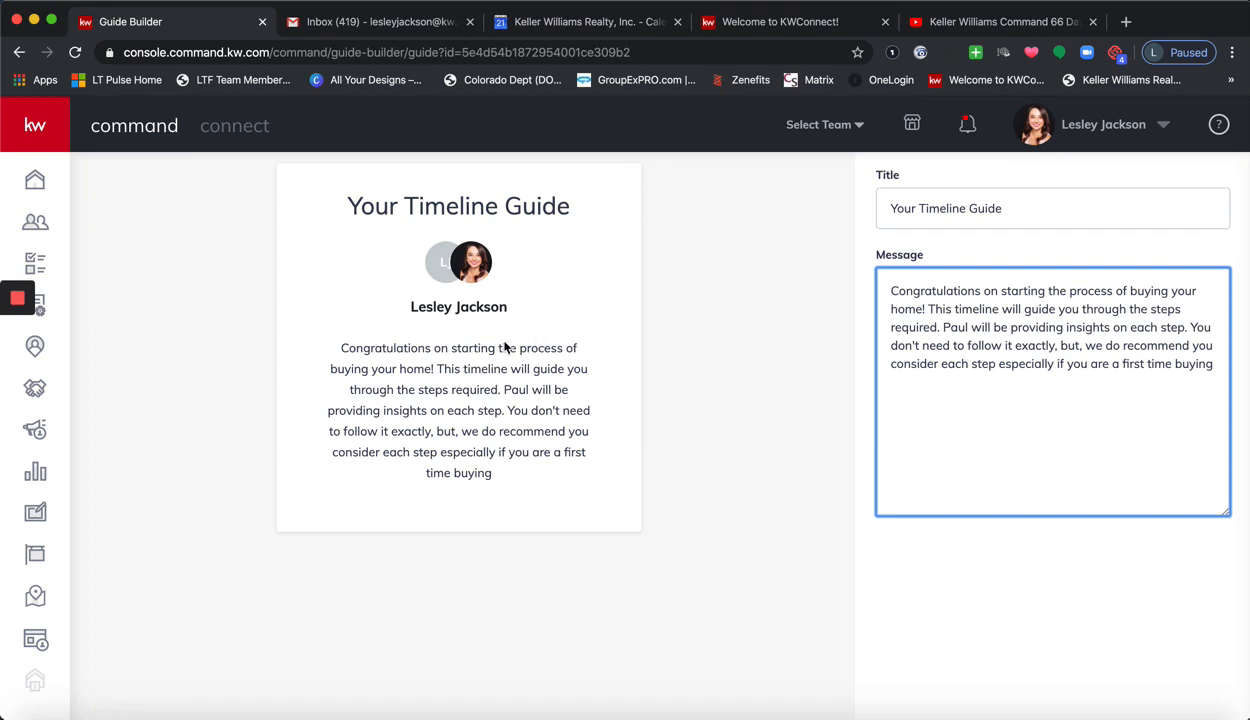
pyautogui.scroll(2, 567, 373)
pyautogui.scroll(1, 567, 373)
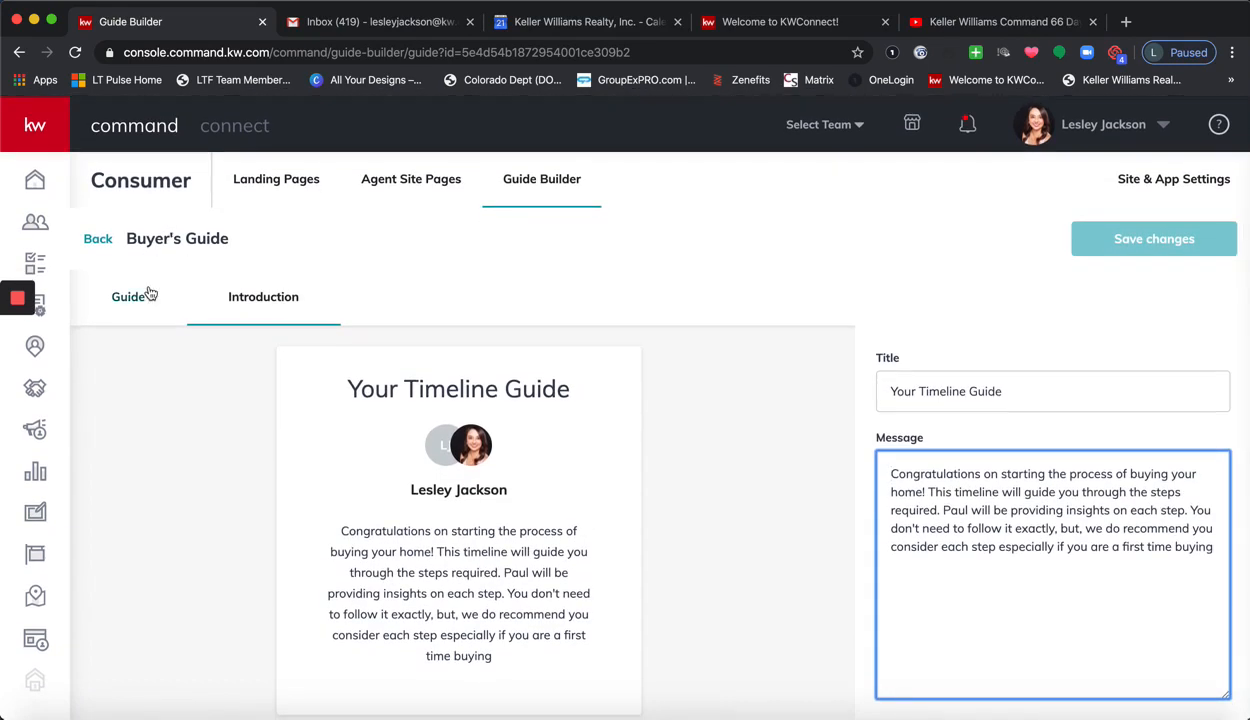
# Step: Leave the Buyer's Guide for the guide list and open the Seller's Guide for editing
pyautogui.click(127, 302)
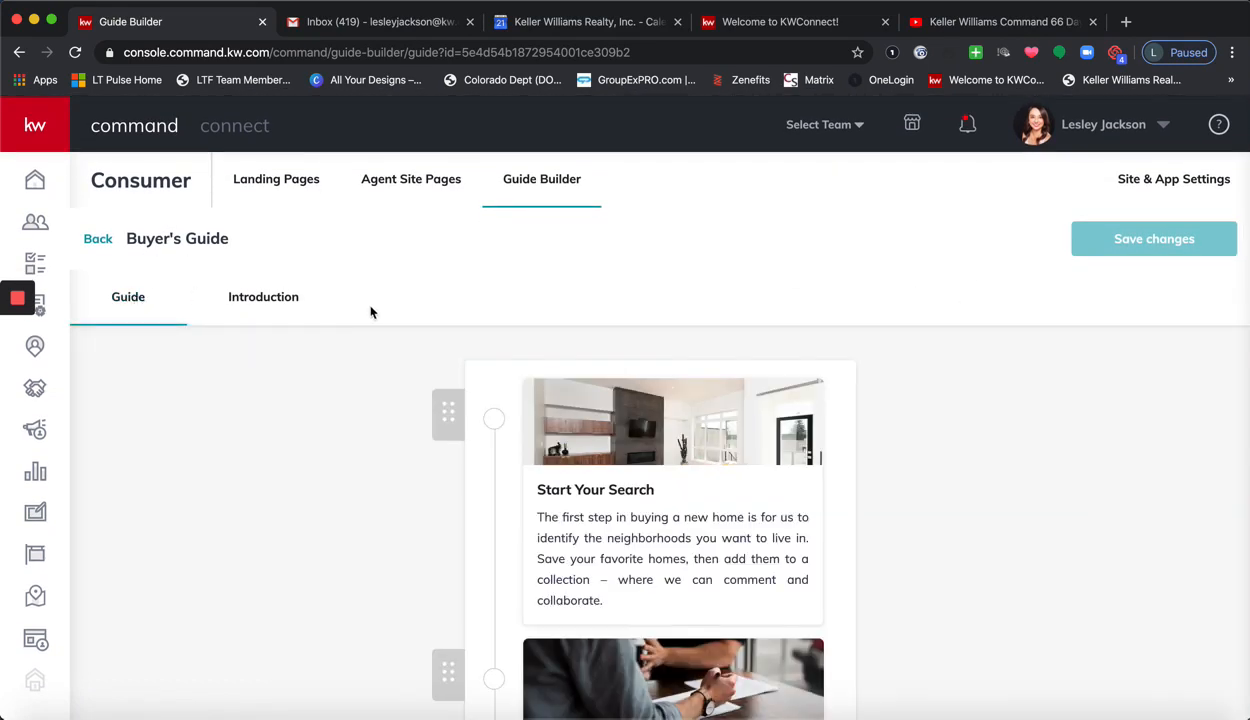
pyautogui.click(92, 236)
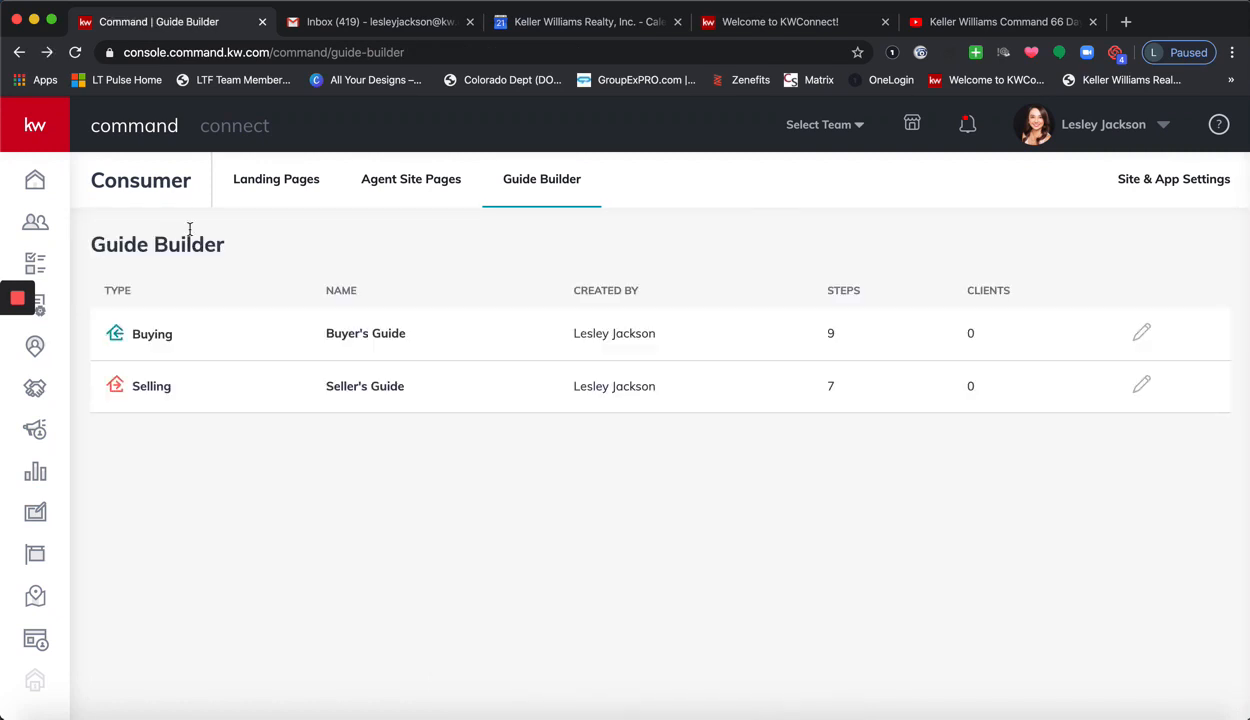
pyautogui.click(1145, 389)
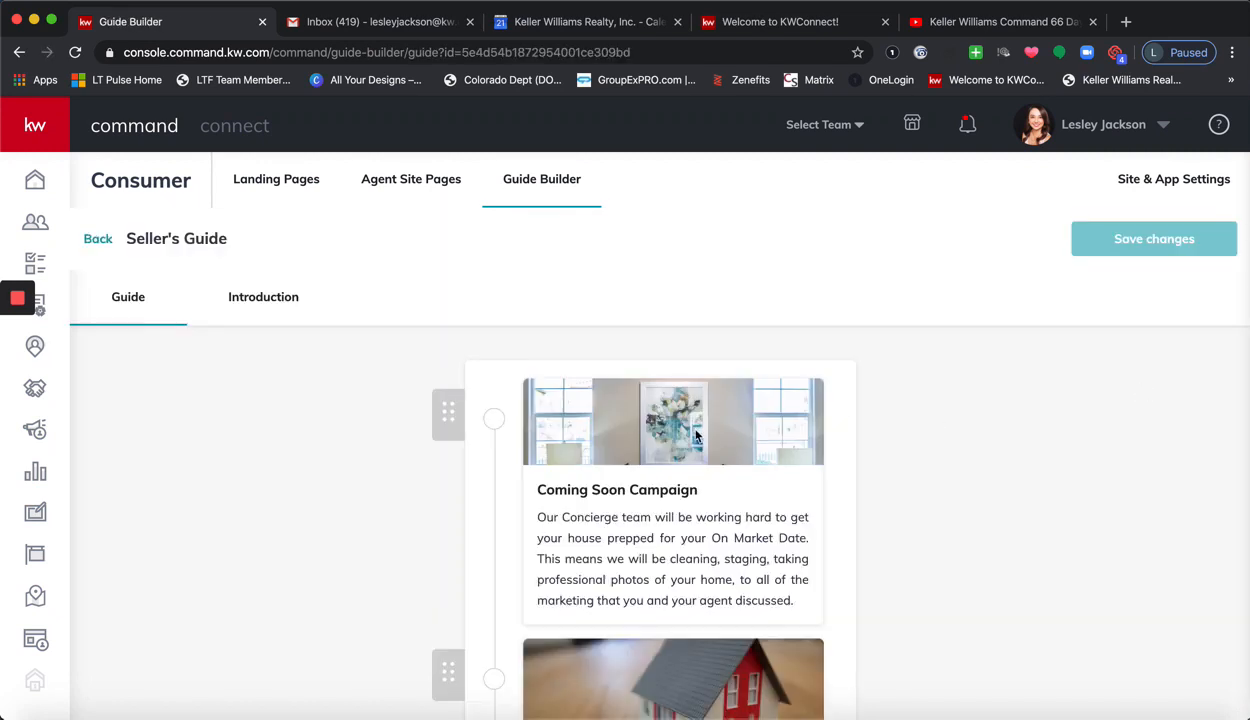
# Step: Look through the Seller's Guide cards from Coming Soon Campaign to Close
pyautogui.scroll(-4, 707, 437)
pyautogui.scroll(-7, 806, 368)
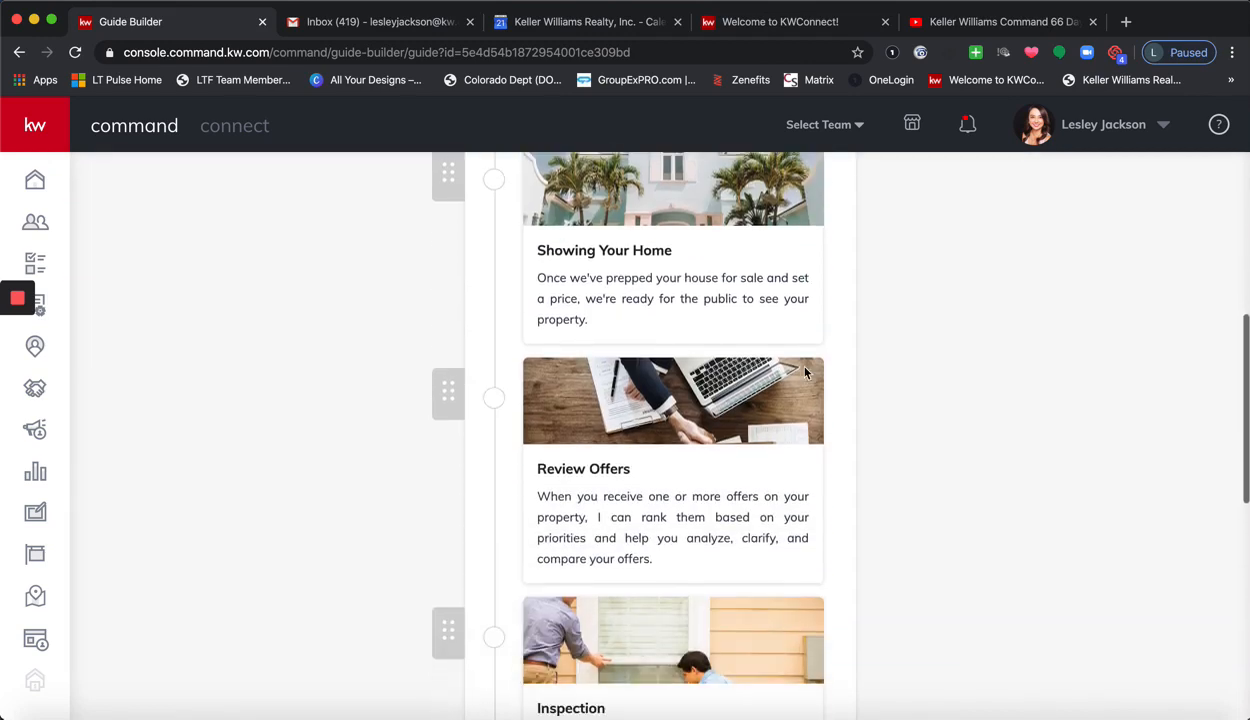
pyautogui.scroll(-5, 806, 372)
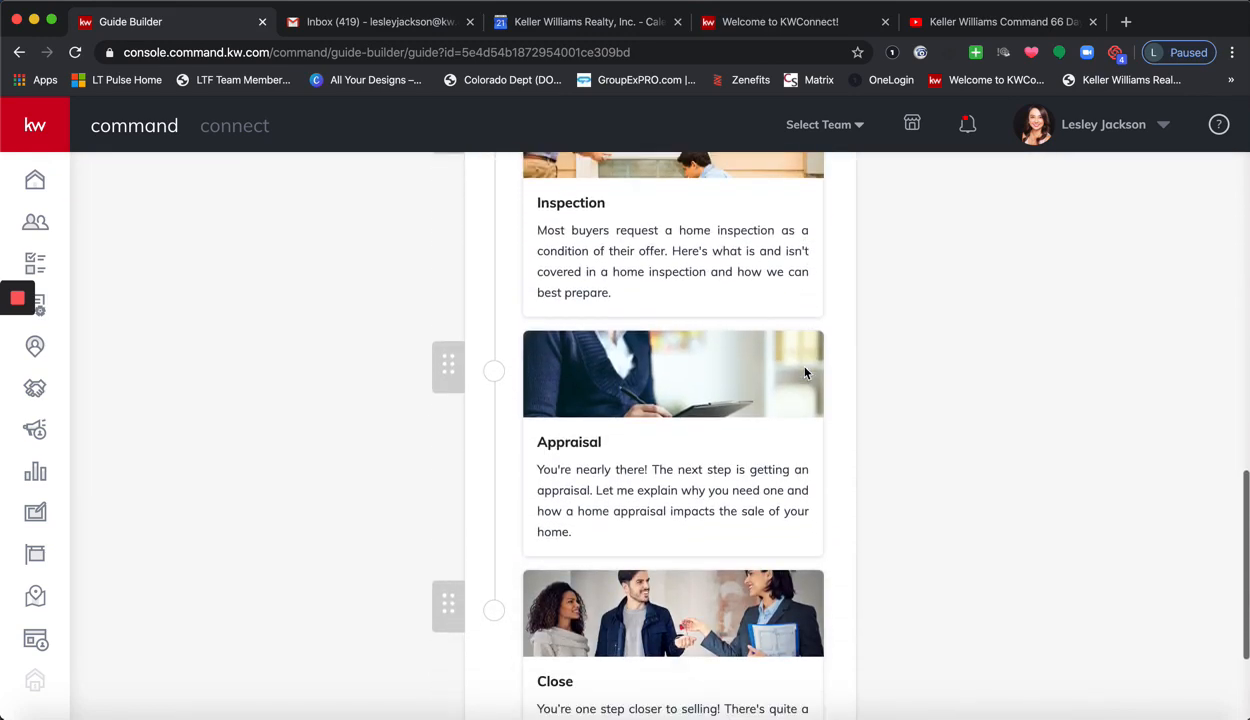
pyautogui.scroll(5, 803, 367)
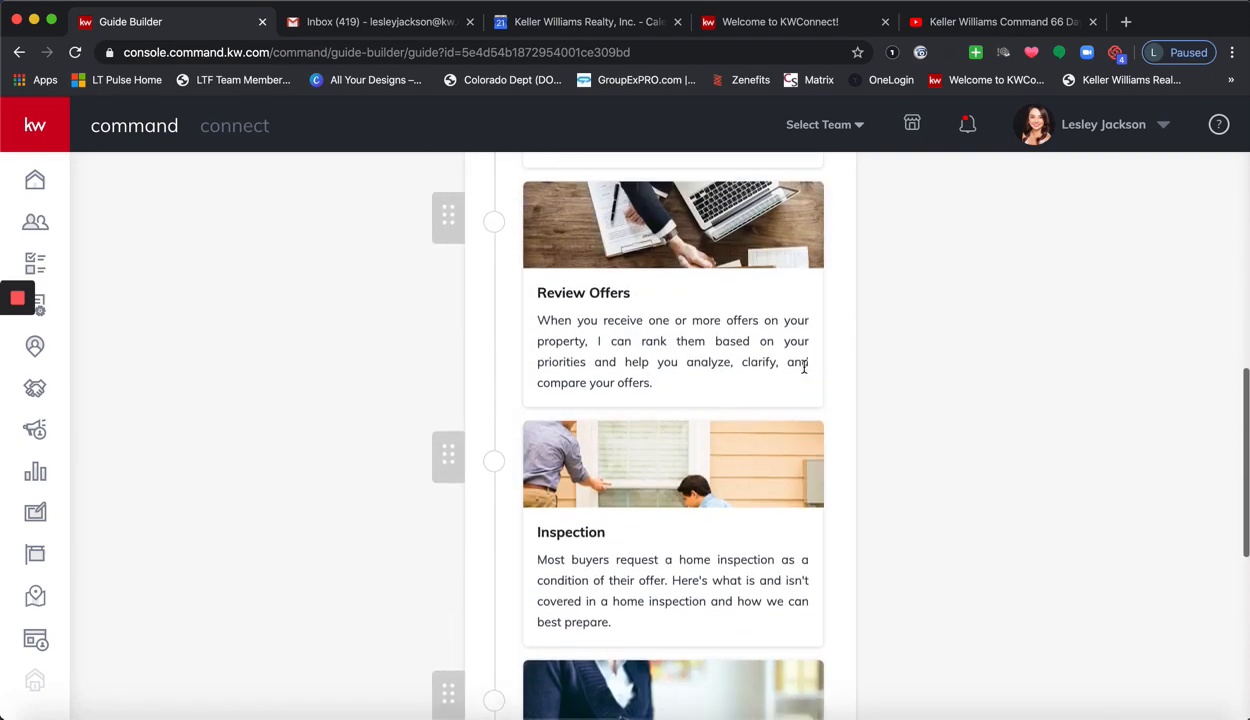
pyautogui.scroll(-5, 803, 367)
pyautogui.scroll(8, 803, 367)
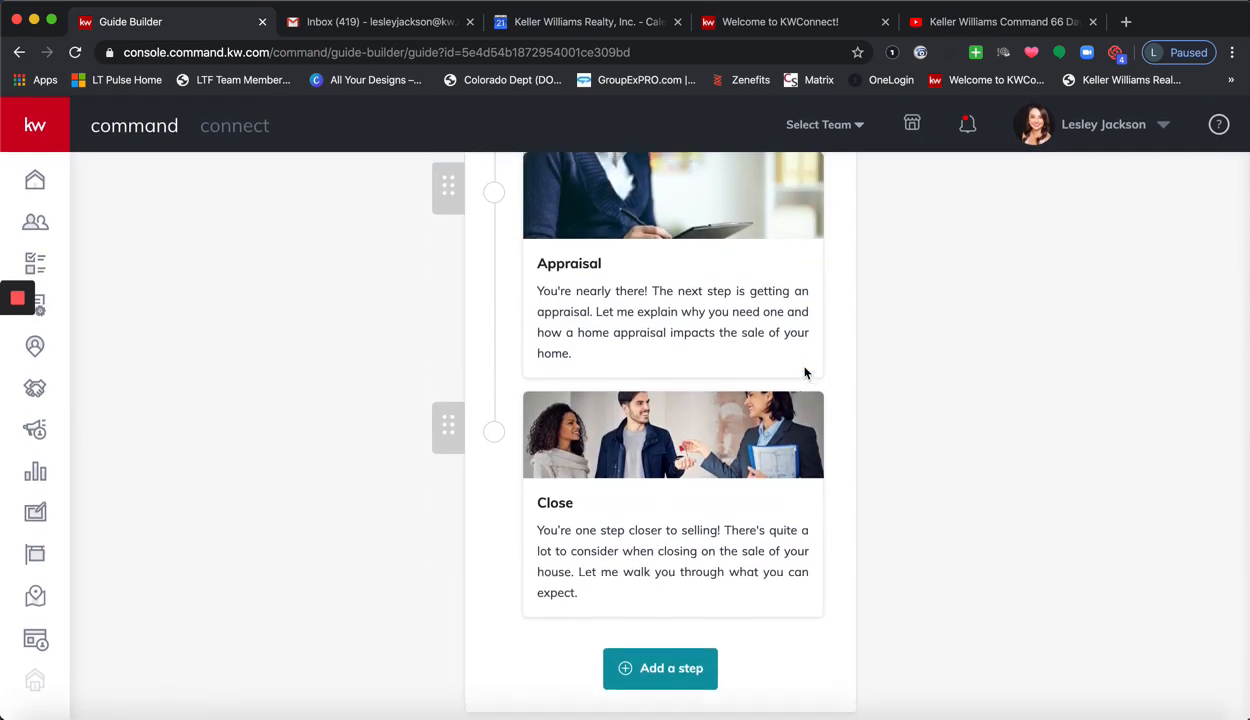
pyautogui.scroll(5, 803, 367)
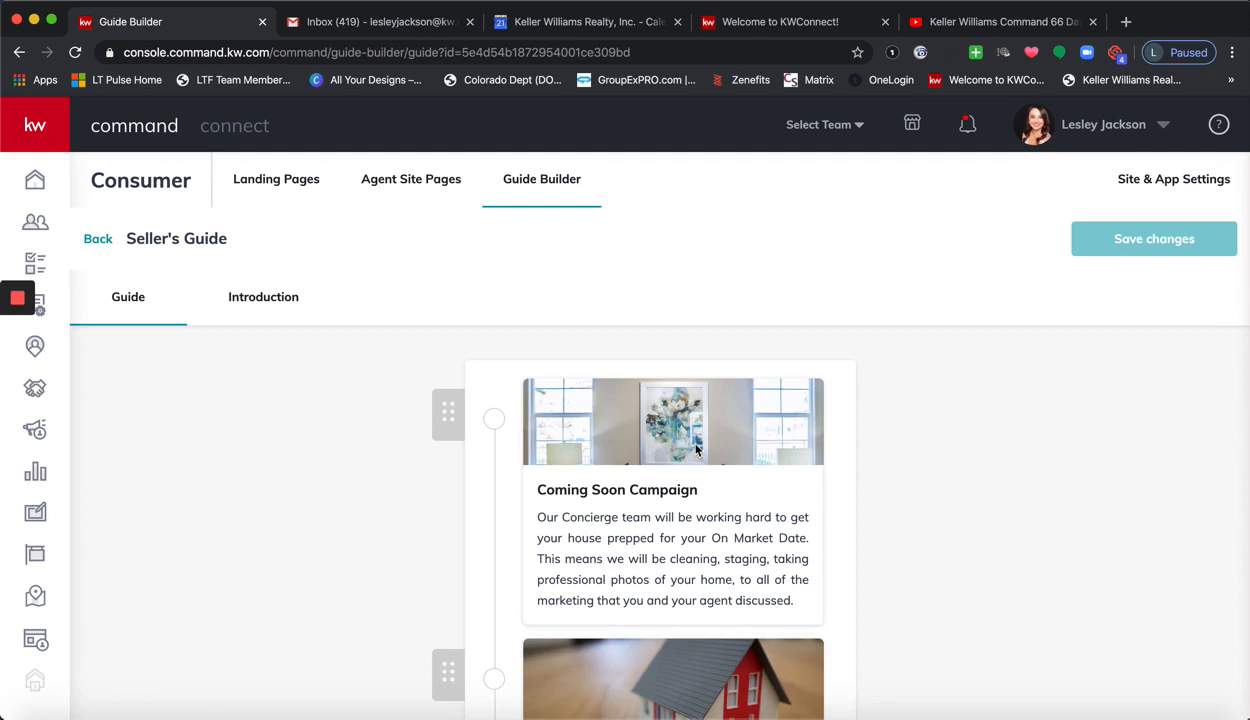
pyautogui.scroll(-5, 722, 484)
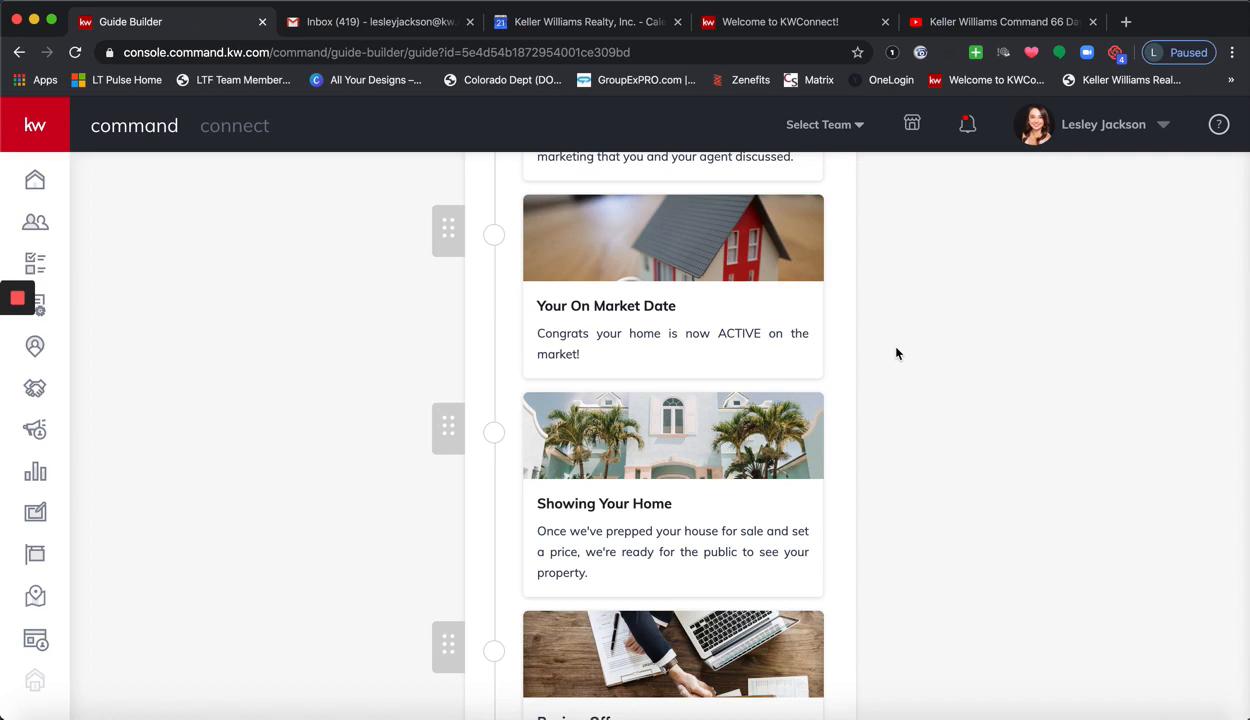
pyautogui.scroll(5, 879, 400)
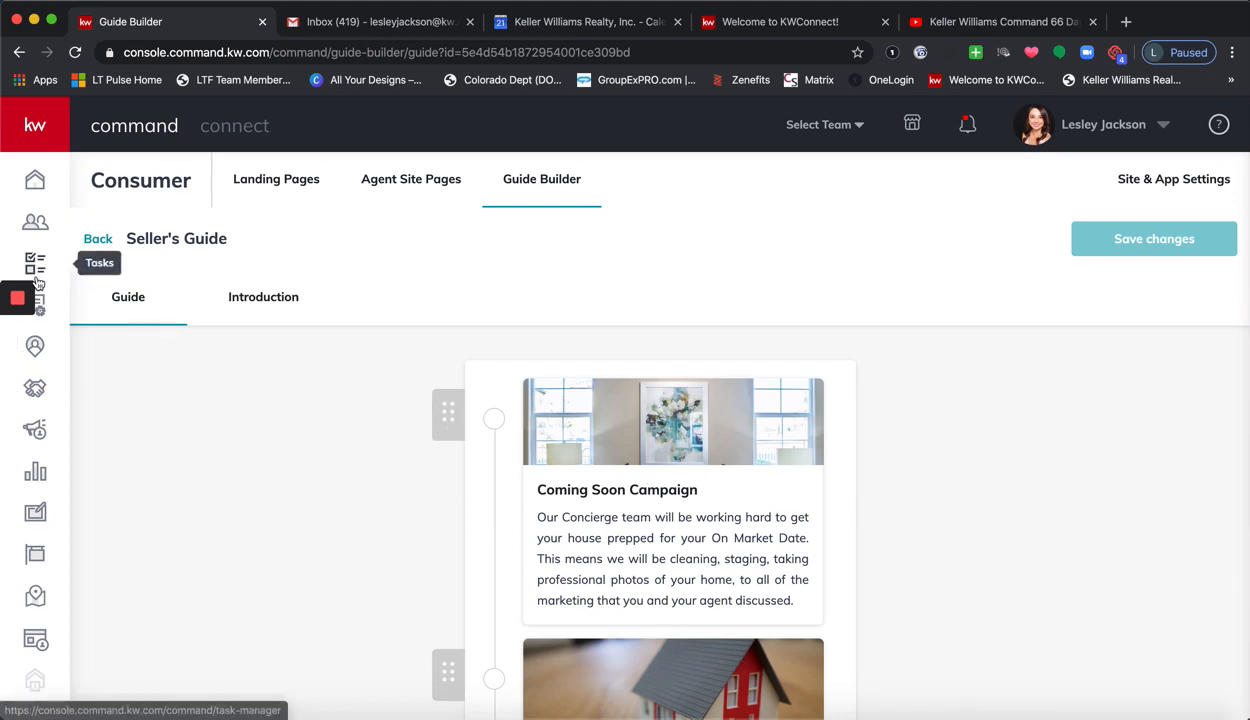
# Step: Open the Opportunities dashboard and view the Appointment phase of the Listings pipeline
pyautogui.moveTo(30, 345)
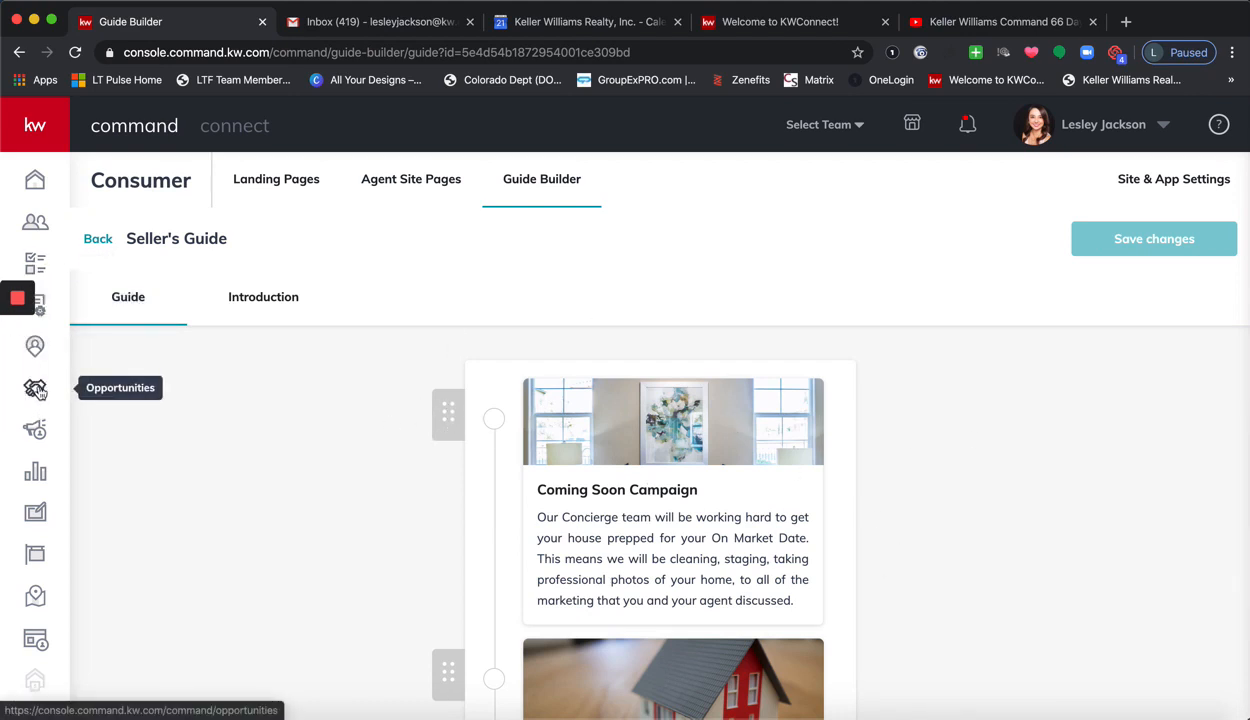
pyautogui.click(35, 388)
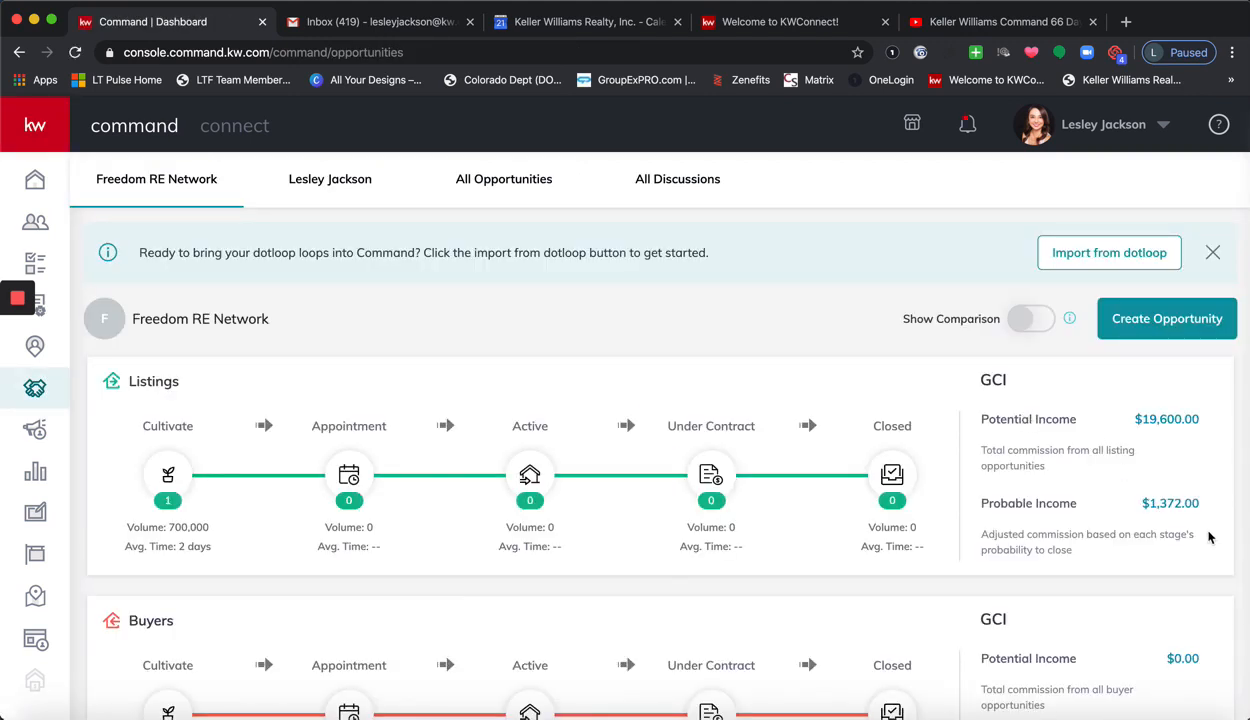
pyautogui.scroll(-2, 320, 470)
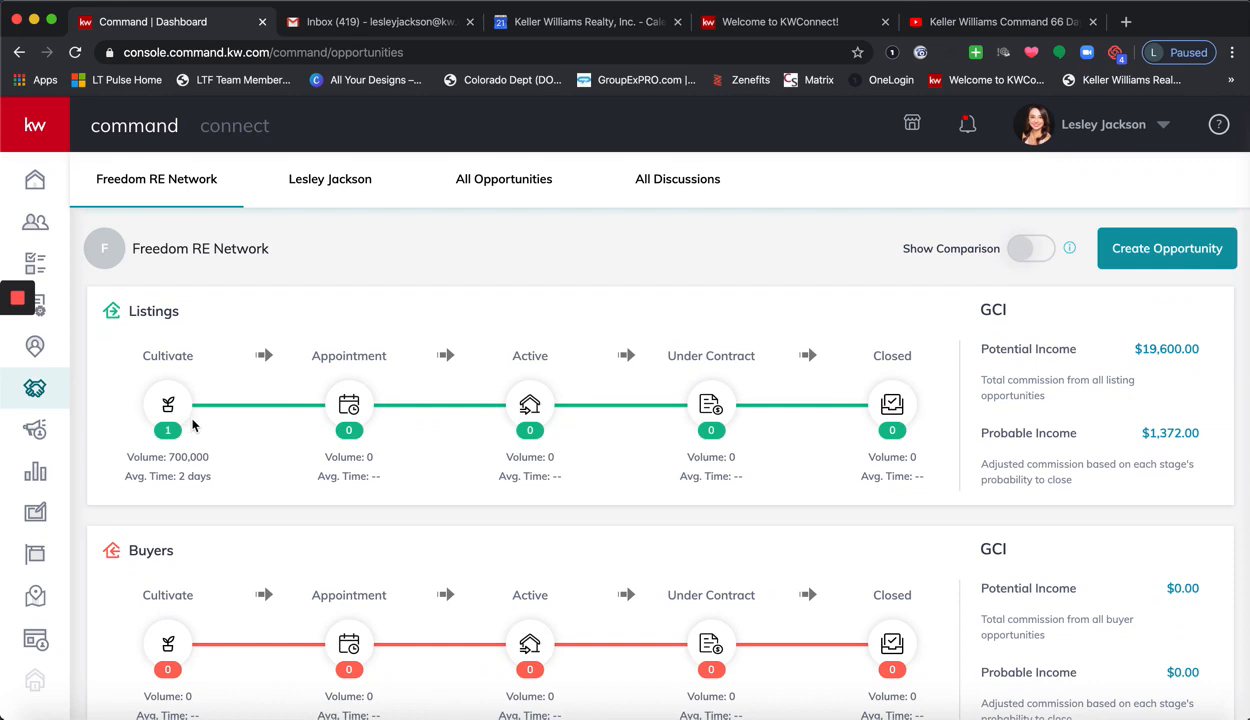
pyautogui.click(348, 406)
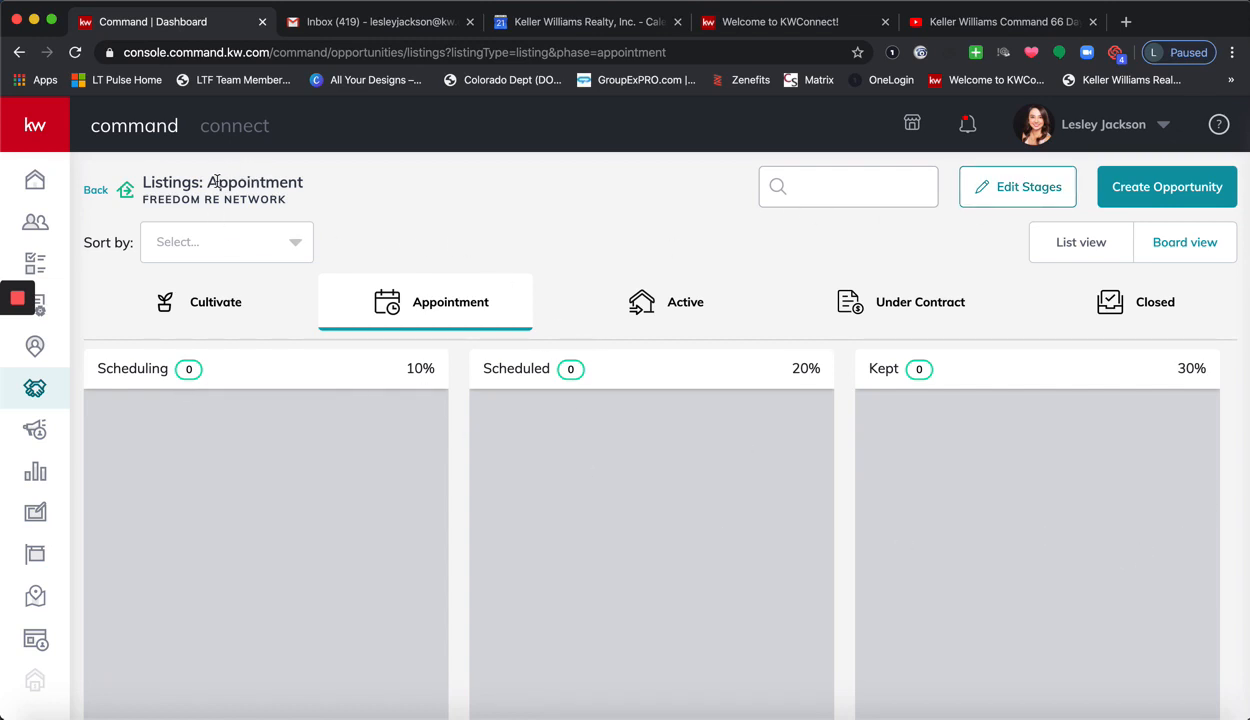
# Step: Show the Active phase of the listings and examine its Coming Soon Campaign, Showing and Negotiations stages
pyautogui.click(669, 305)
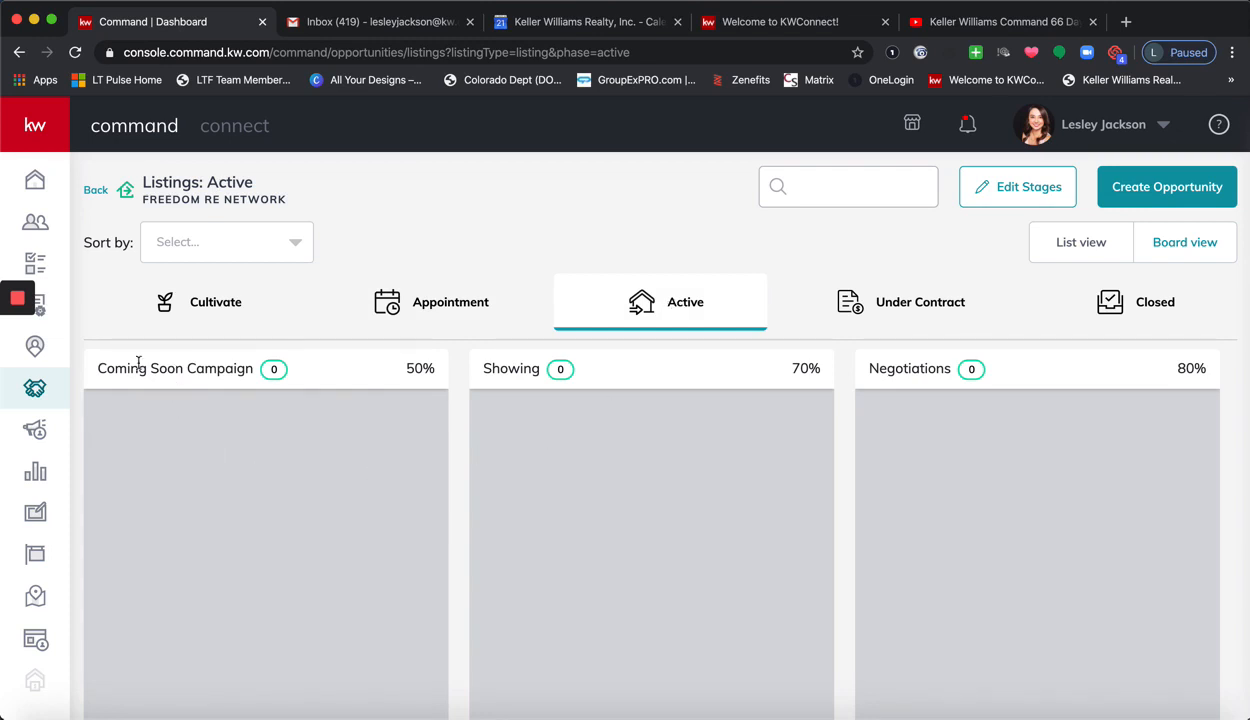
pyautogui.moveTo(97, 366); pyautogui.dragTo(261, 378)
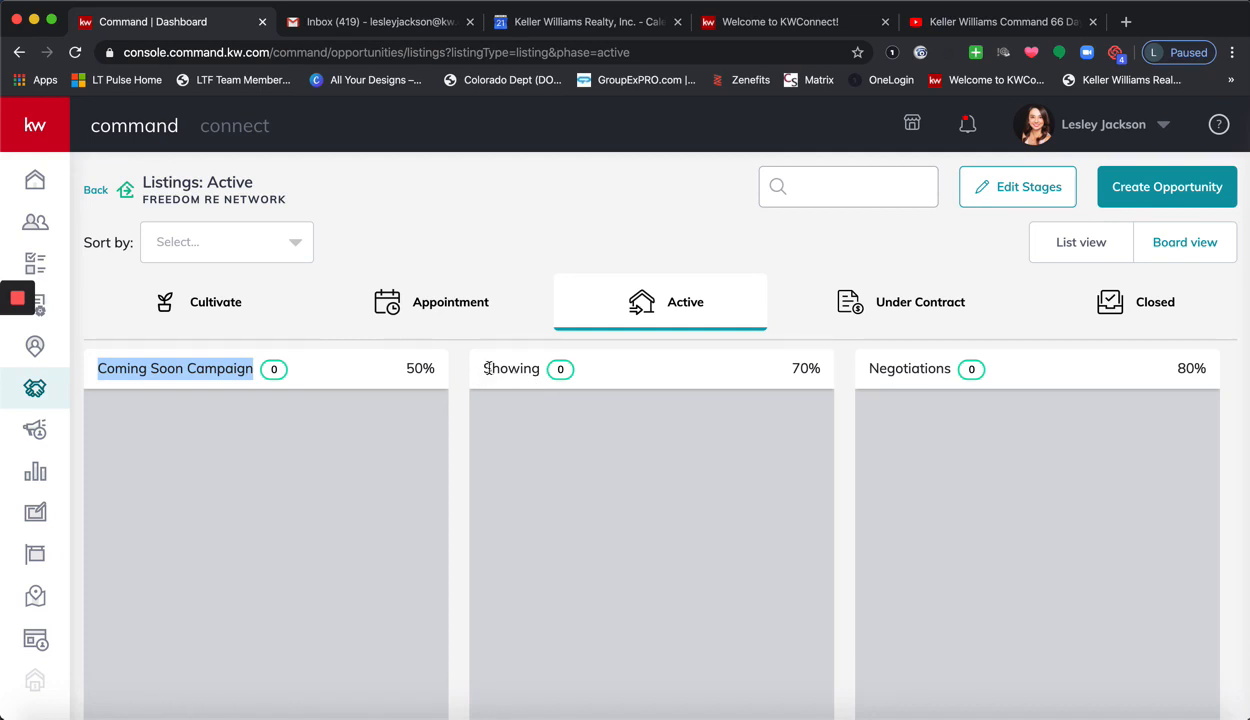
pyautogui.moveTo(476, 369); pyautogui.dragTo(543, 374)
pyautogui.moveTo(866, 368); pyautogui.dragTo(987, 376)
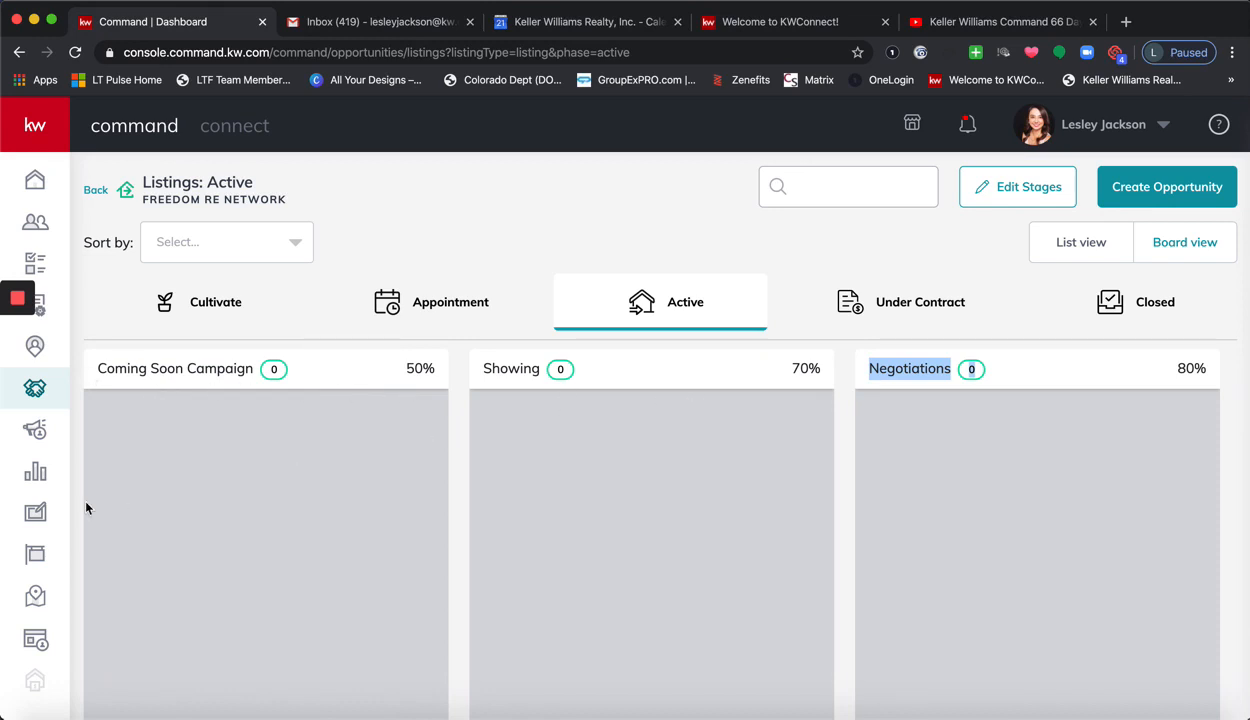
# Step: Visit the Consumer section and return to the Active phase of the Listings pipeline in Opportunities
pyautogui.click(40, 643)
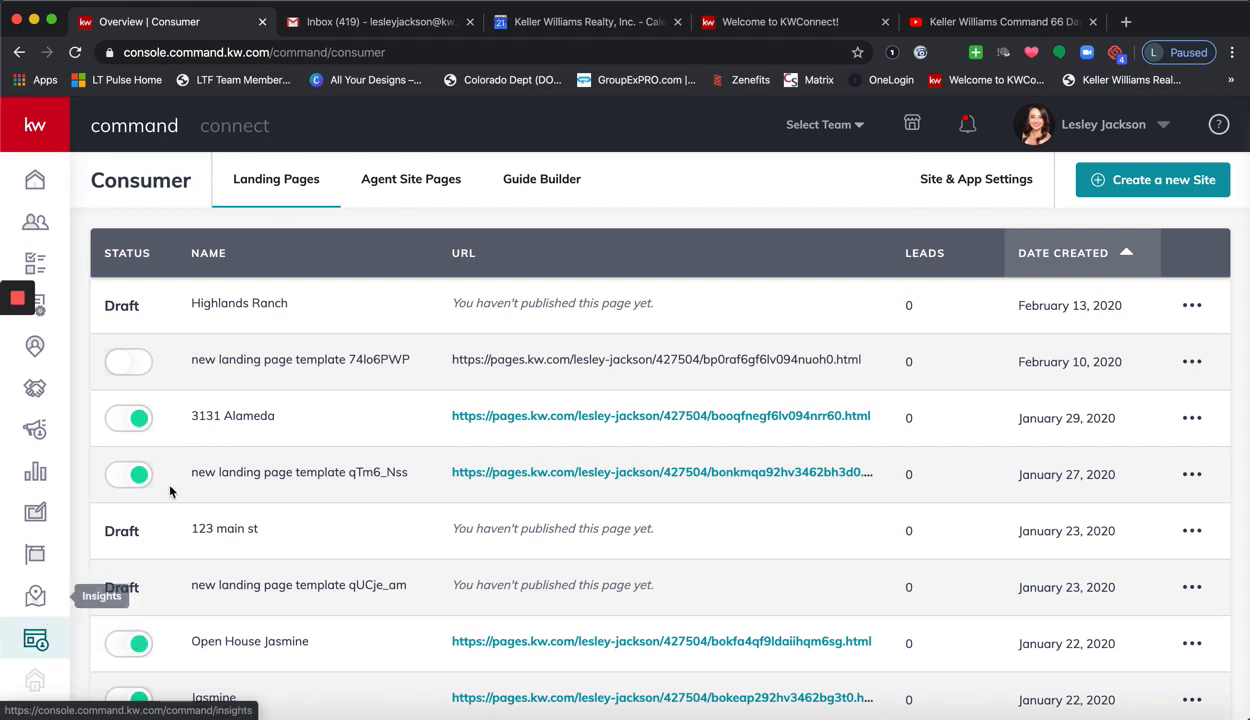
pyautogui.click(37, 391)
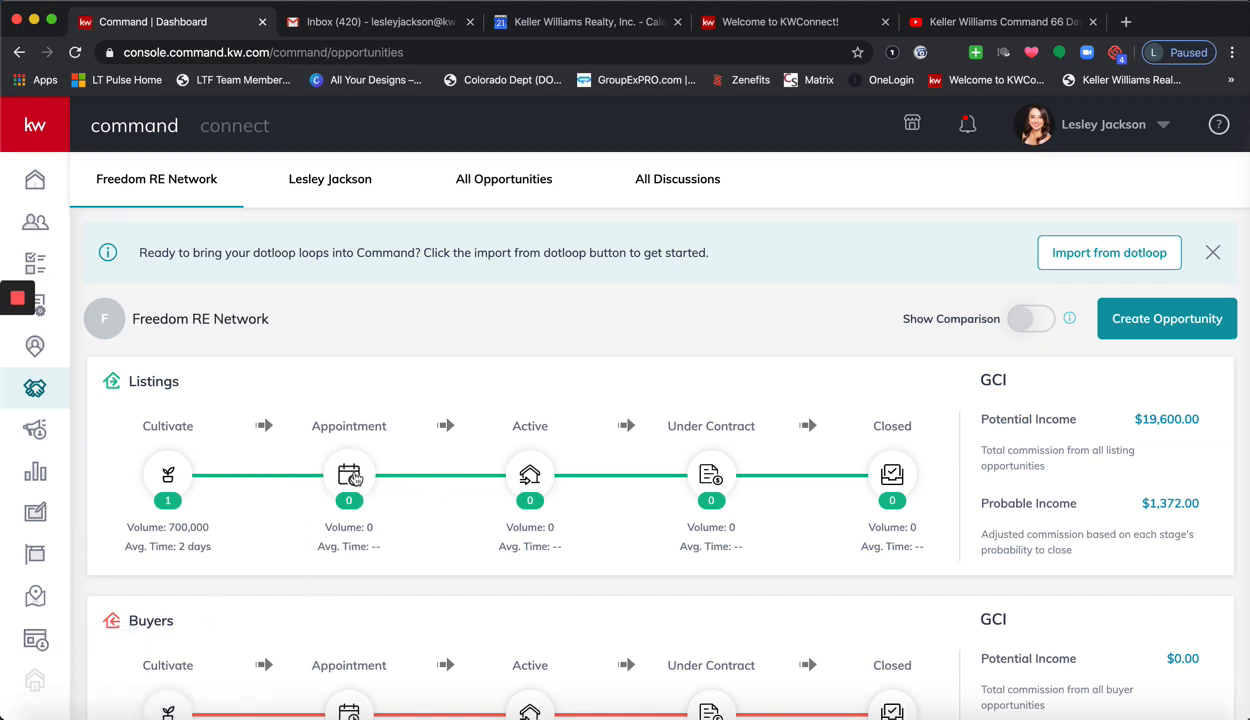
pyautogui.click(352, 477)
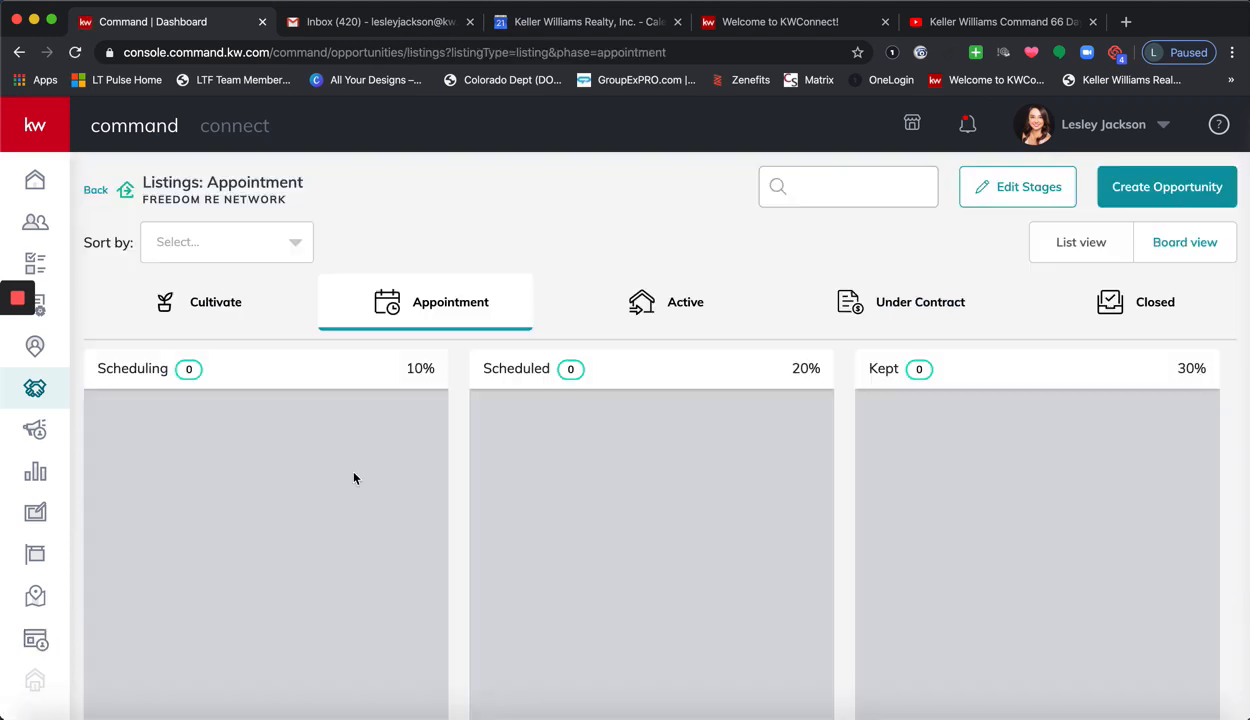
pyautogui.click(691, 303)
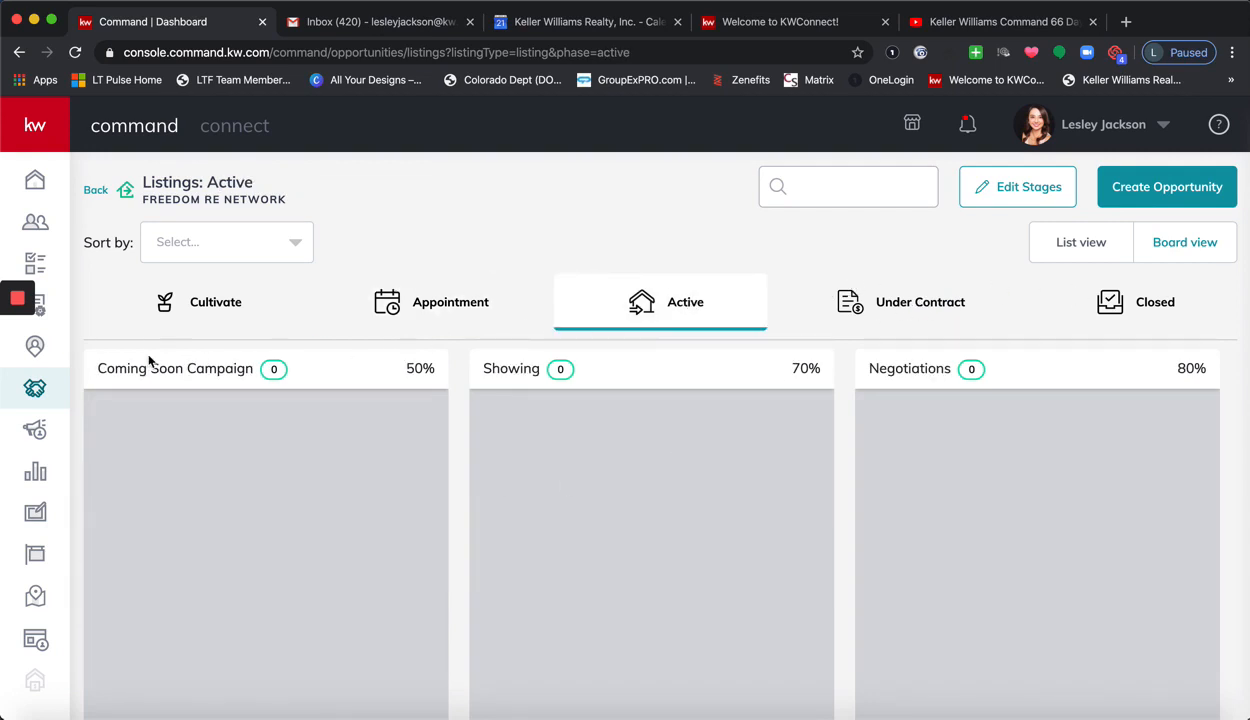
# Step: Compare the Active listing stages again, going from Coming Soon Campaign through Showing to Negotiations
pyautogui.moveTo(100, 367); pyautogui.dragTo(267, 362)
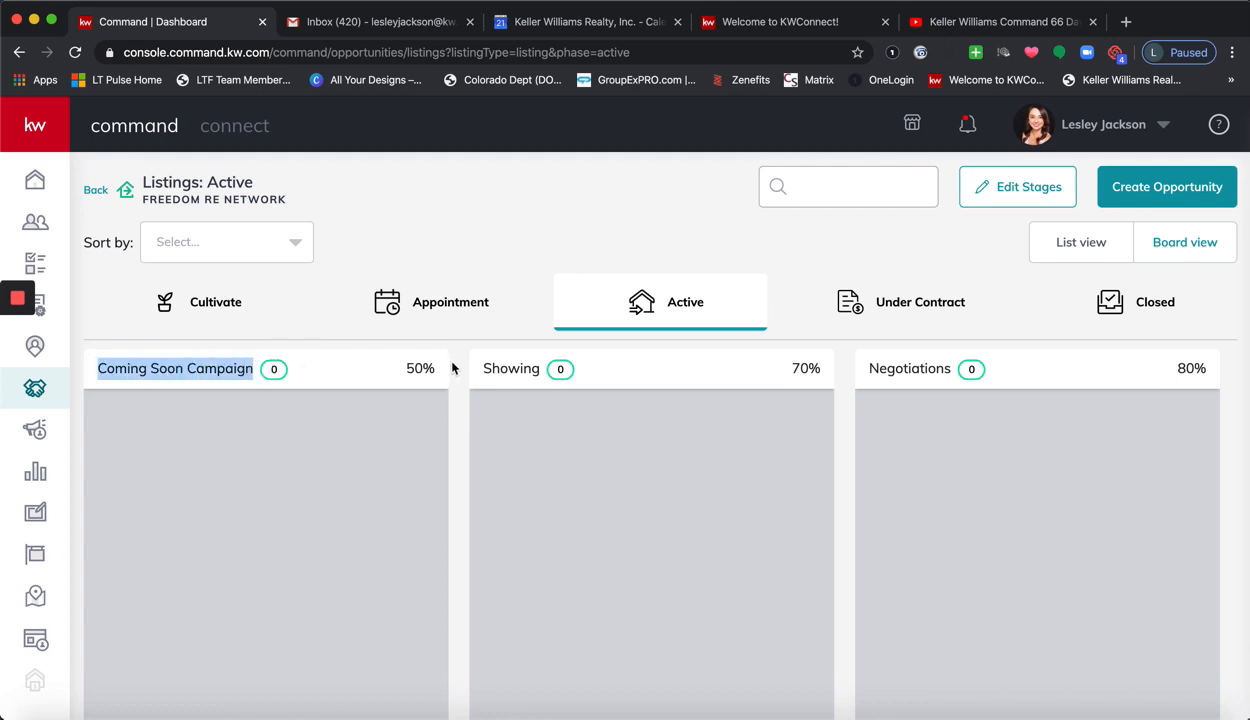
pyautogui.click(548, 362)
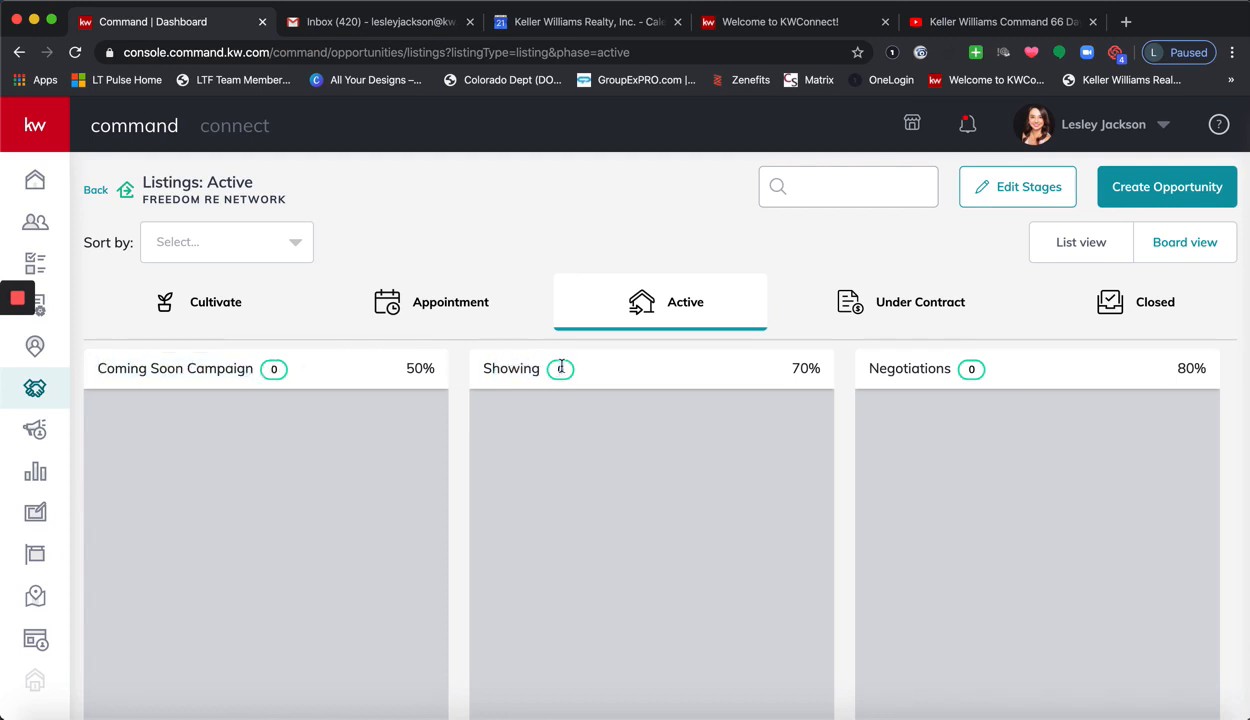
pyautogui.moveTo(944, 368); pyautogui.dragTo(876, 373)
pyautogui.click(864, 377)
pyautogui.moveTo(28, 298)
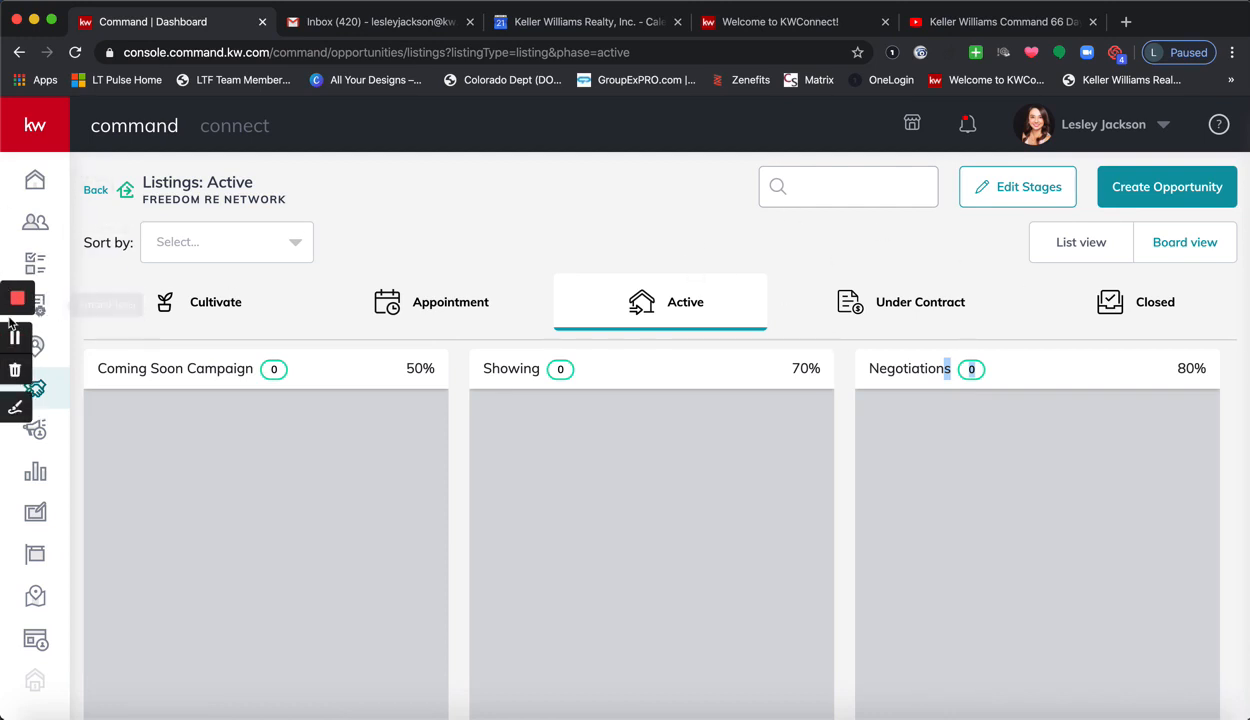